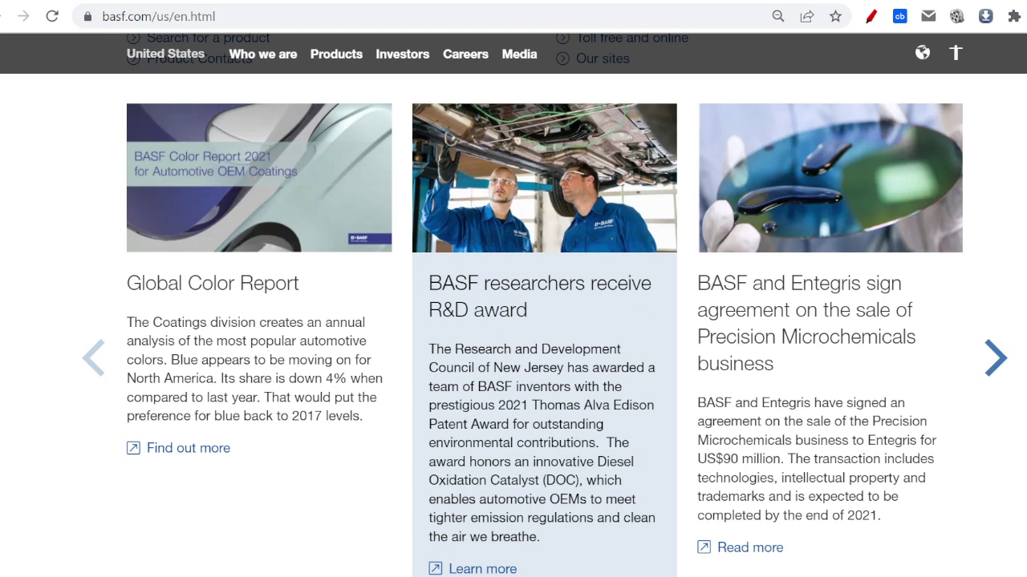
Browse through the news teasers in the BASF United States homepage carousel.
left_click(999, 367)
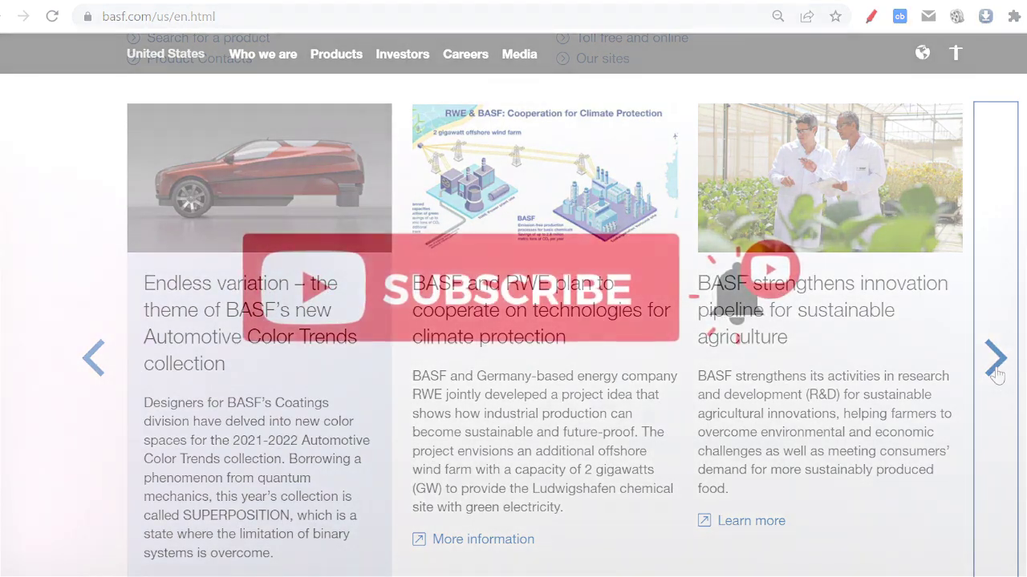
left_click(996, 360)
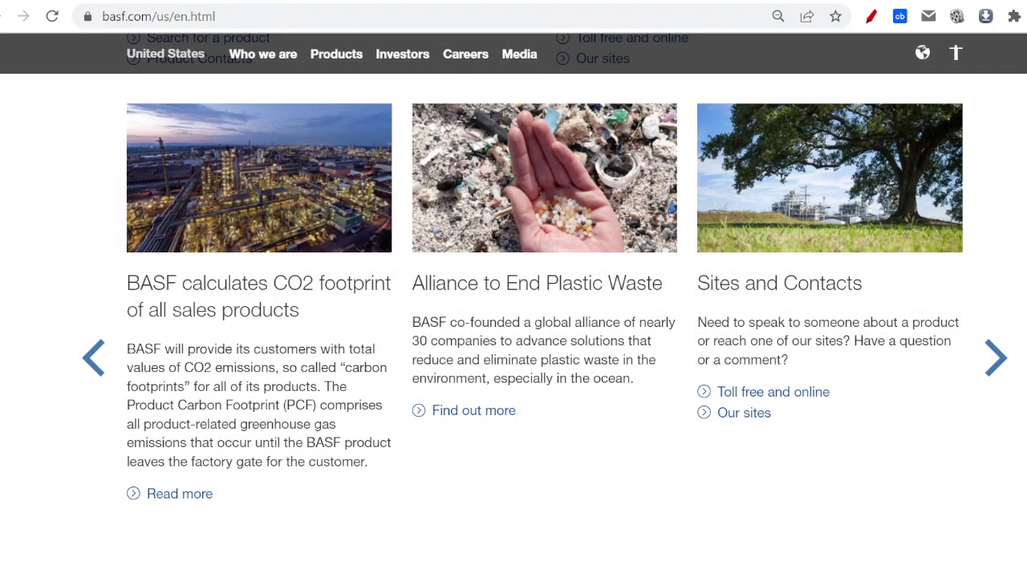
left_click(91, 359)
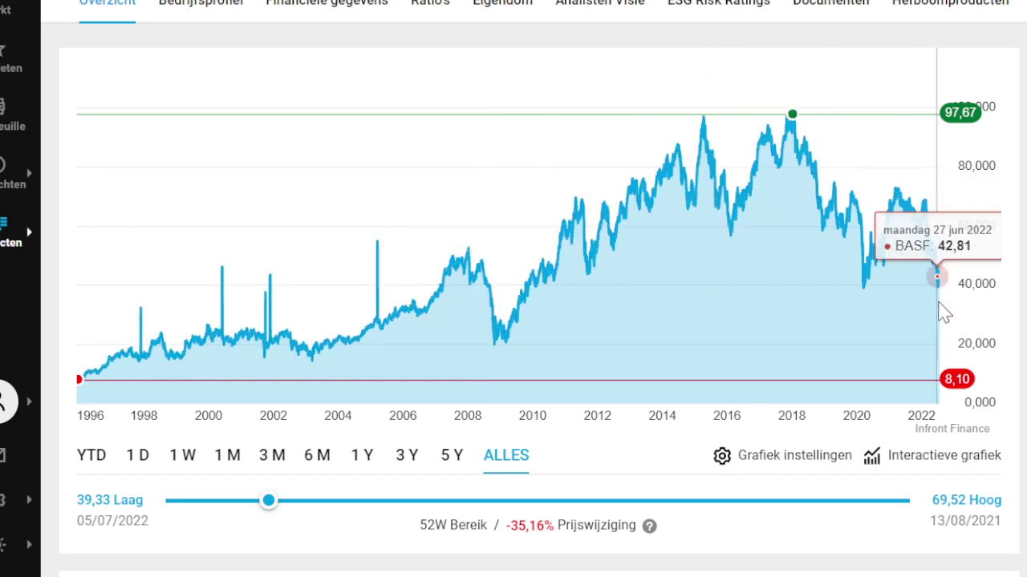
left_click(649, 286)
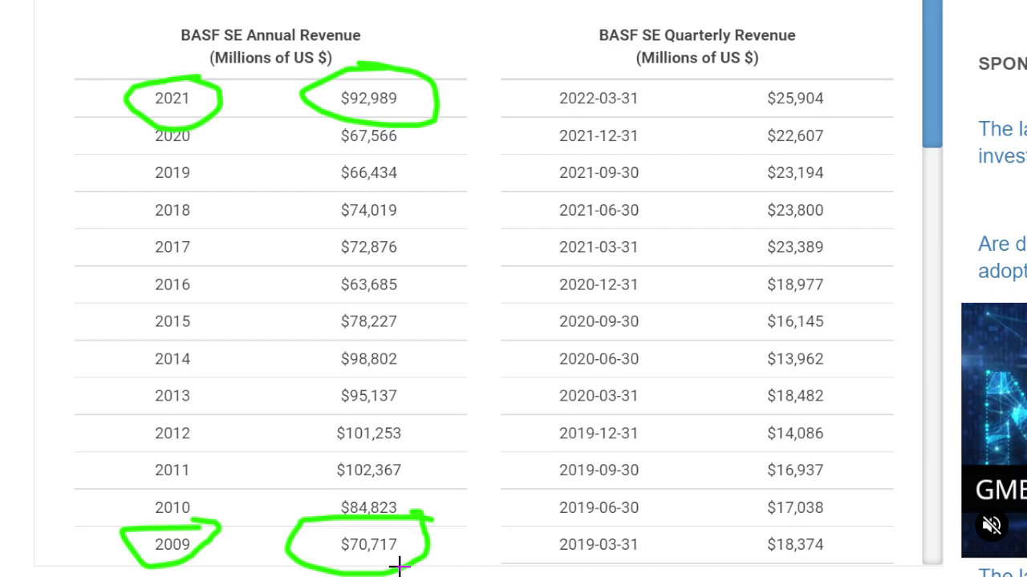
Draw a freehand upward arrow beside the BASF SE annual revenue column, alongside the 2019 to 2015 rows.
left_click_drag(467, 323, 487, 194)
left_click_drag(442, 223, 527, 234)
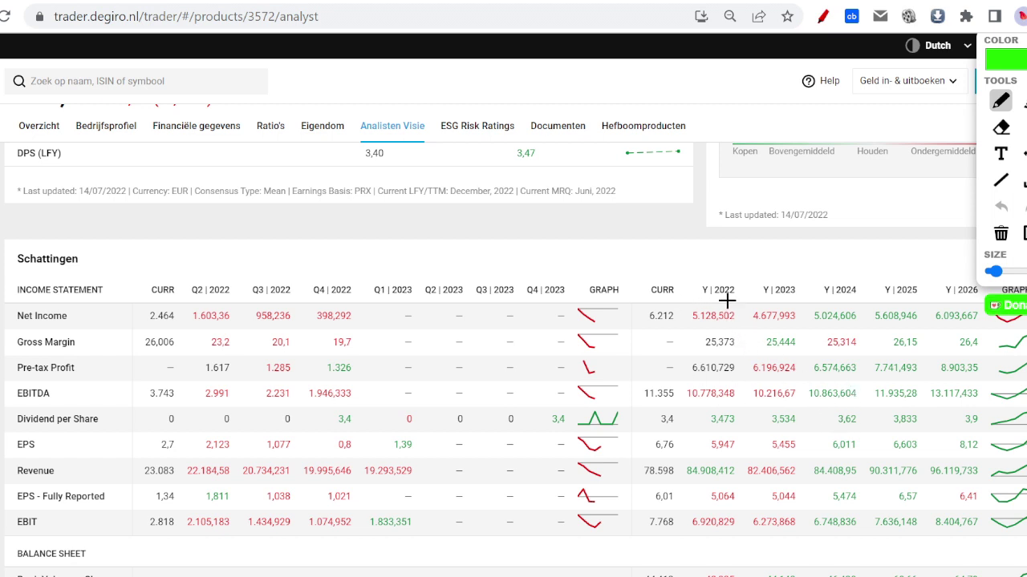
Circle the 2022 and 2023 annual net income estimates, and underline the 2026 net income, 2026 revenue and Q4 2022 net income estimates.
mouse_move(726, 300)
left_mouse_down()
mouse_move(690, 300)
mouse_move(703, 323)
mouse_move(725, 300)
left_mouse_up()
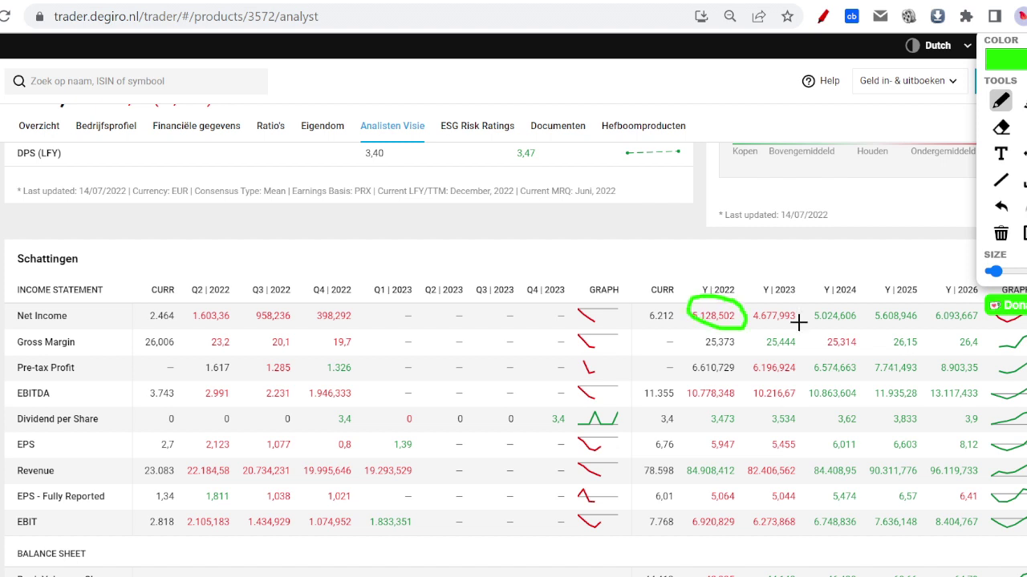
mouse_move(800, 300)
left_mouse_down()
mouse_move(773, 332)
mouse_move(805, 307)
left_mouse_up()
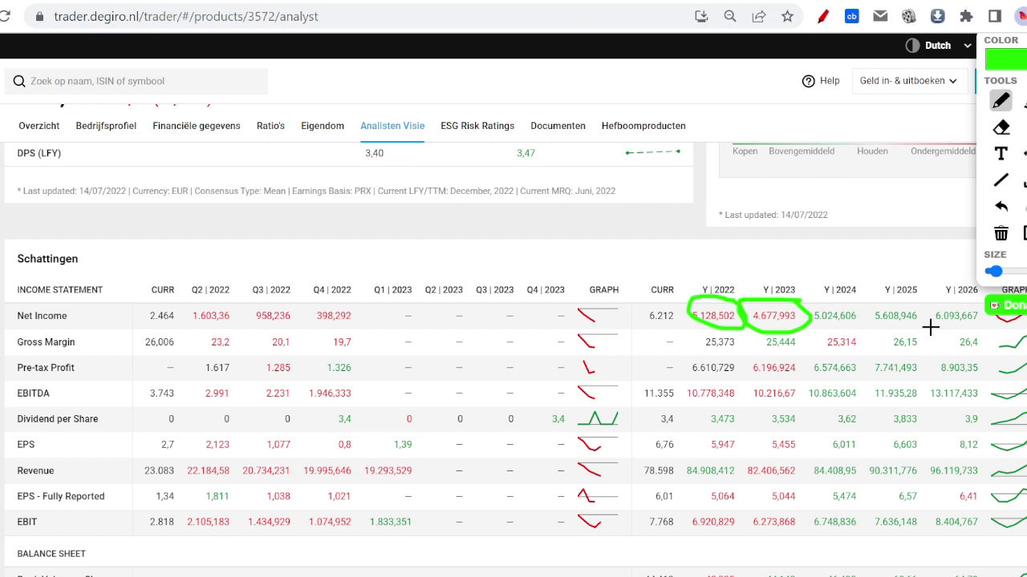
left_click_drag(931, 326, 998, 325)
left_click_drag(929, 483, 991, 481)
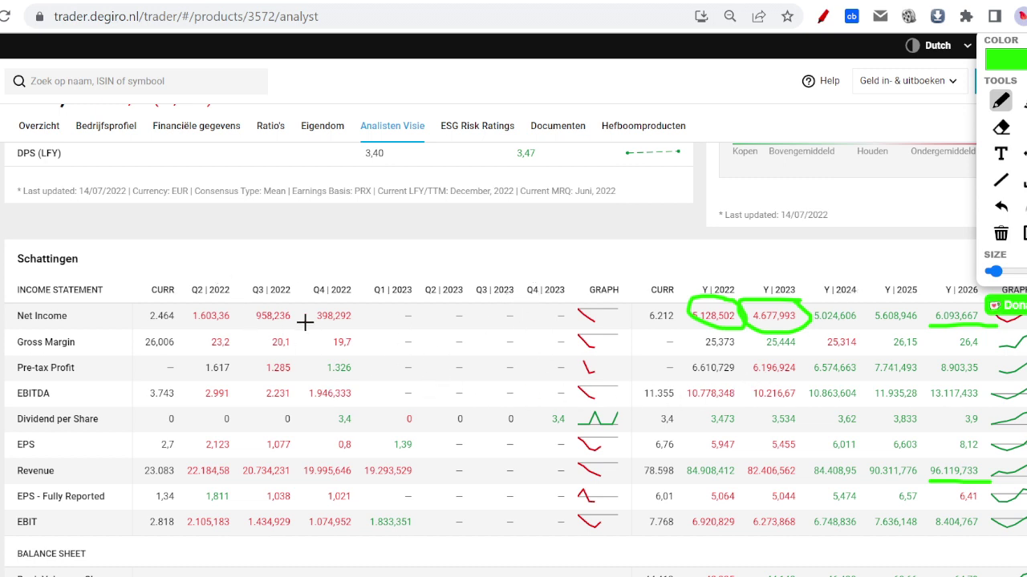
left_click_drag(314, 329, 354, 329)
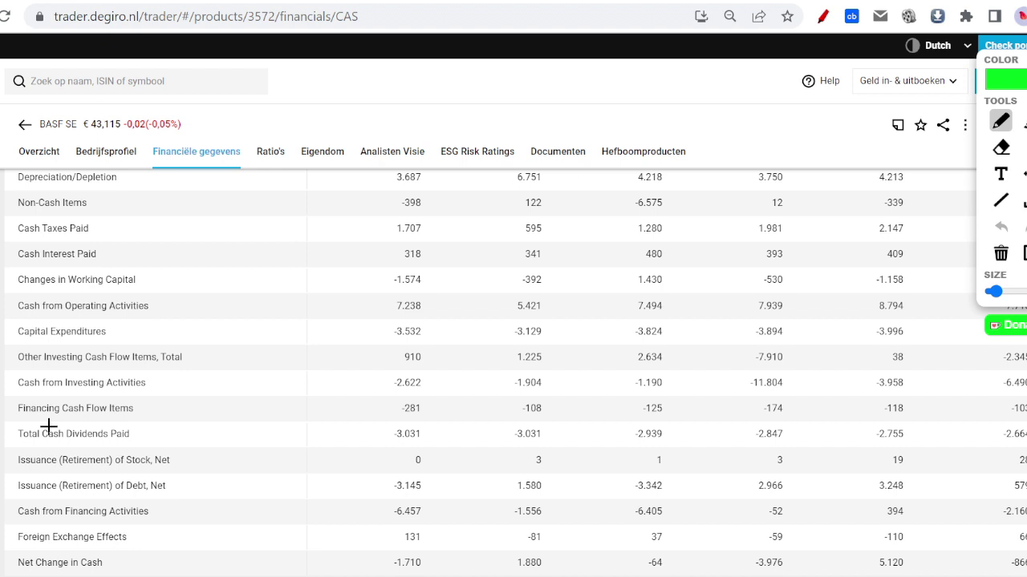
Circle the Total Cash Dividends Paid row label in BASF's cash flow statement.
left_click_drag(15, 392, 167, 402)
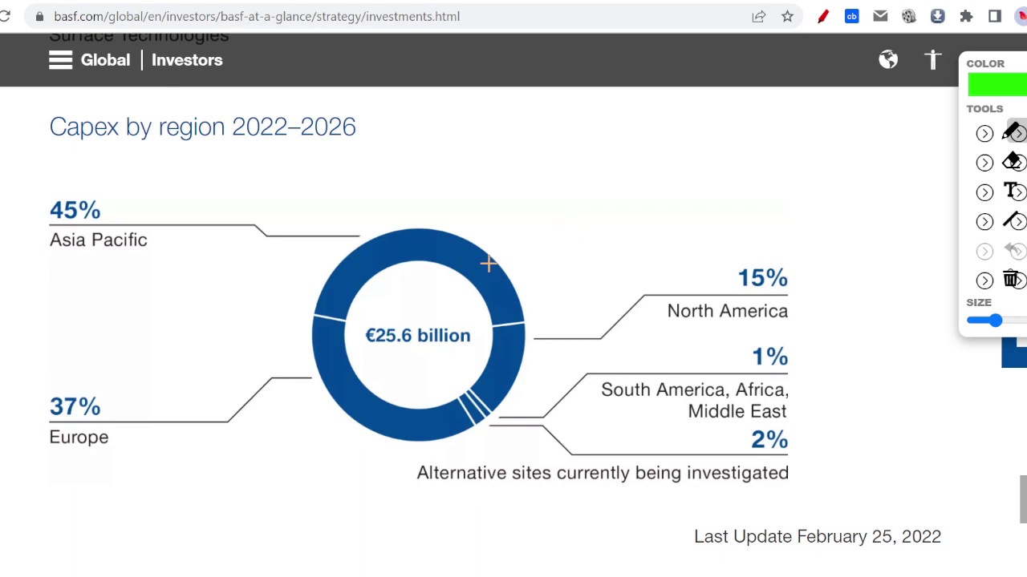
Circle the Asia Pacific, Europe and North America shares in the Capex by region 2022–2026 chart.
mouse_move(89, 170)
left_mouse_down()
mouse_move(3, 229)
mouse_move(76, 284)
mouse_move(20, 165)
left_mouse_up()
left_click_drag(126, 346, 81, 355)
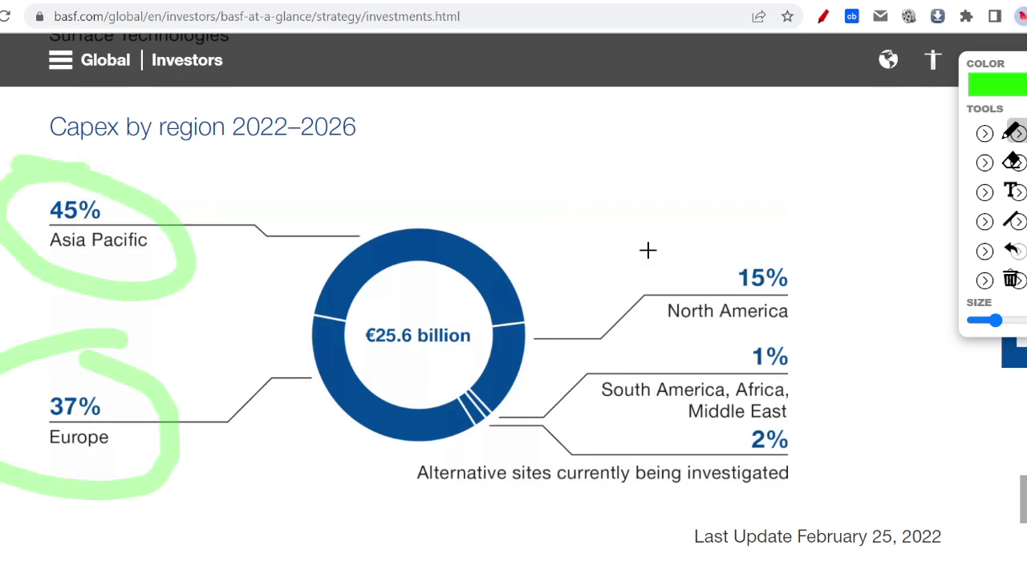
left_click_drag(702, 233, 692, 214)
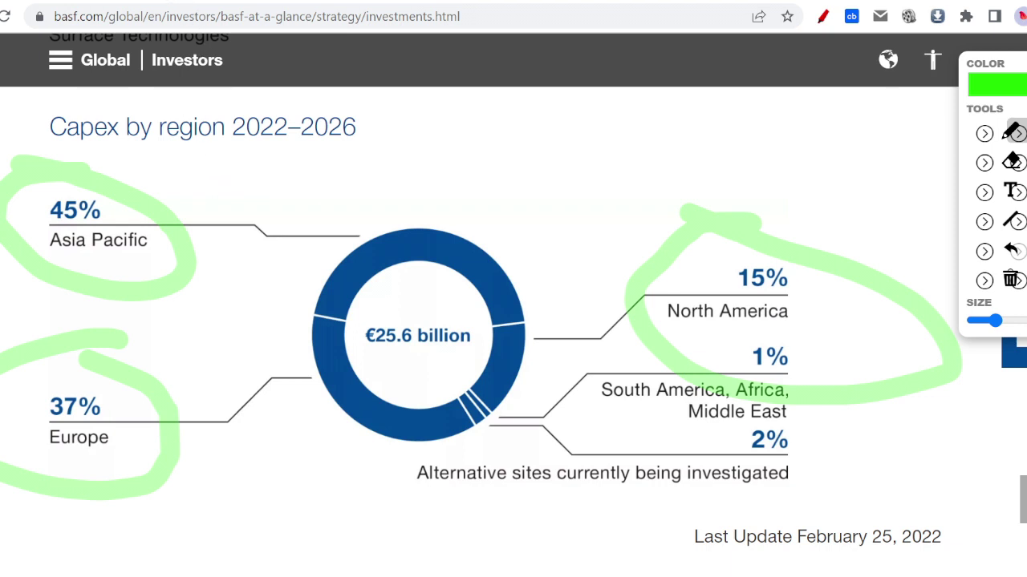
Go back to the segment data and regional results page and circle two figures in the first-quarter sales-by-region table.
key("alt+Left")
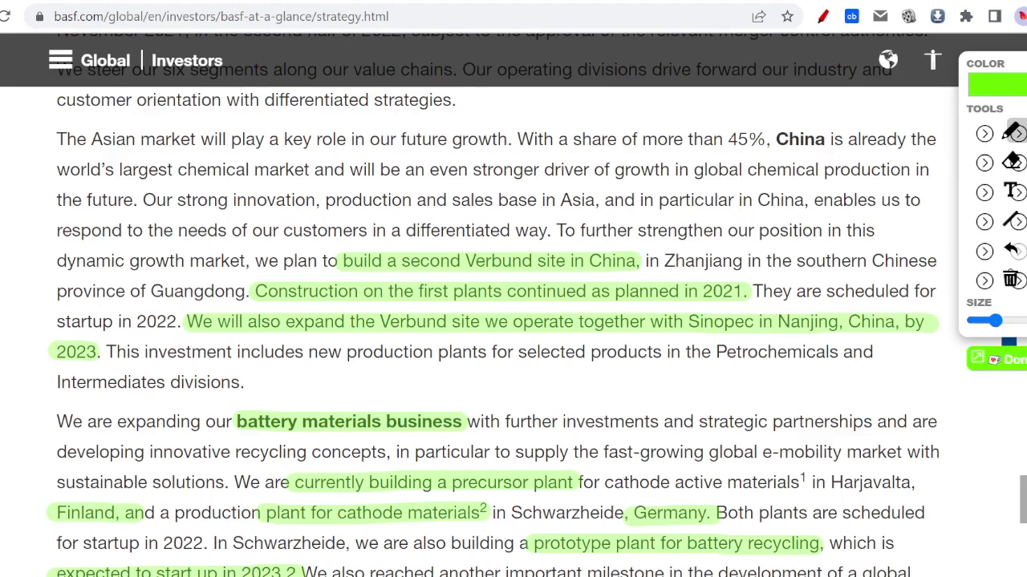
key("alt+Left")
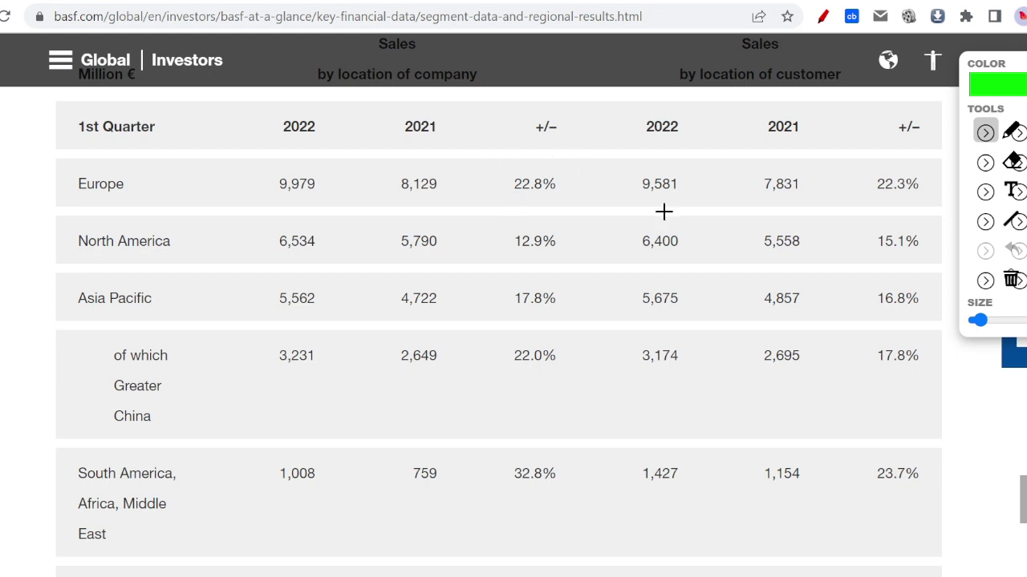
left_click_drag(662, 211, 654, 206)
left_click_drag(523, 151, 569, 164)
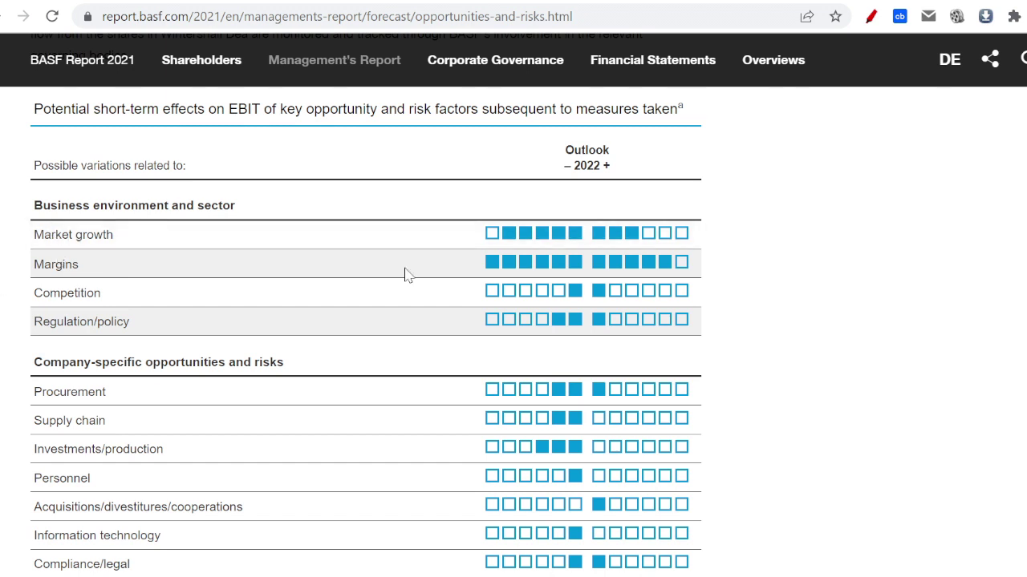
Examine the 2022 outlook table of potential short-term EBIT effects from business, company-specific and financial risk factors in the BASF Report 2021.
scroll(711, 399, "down", 2)
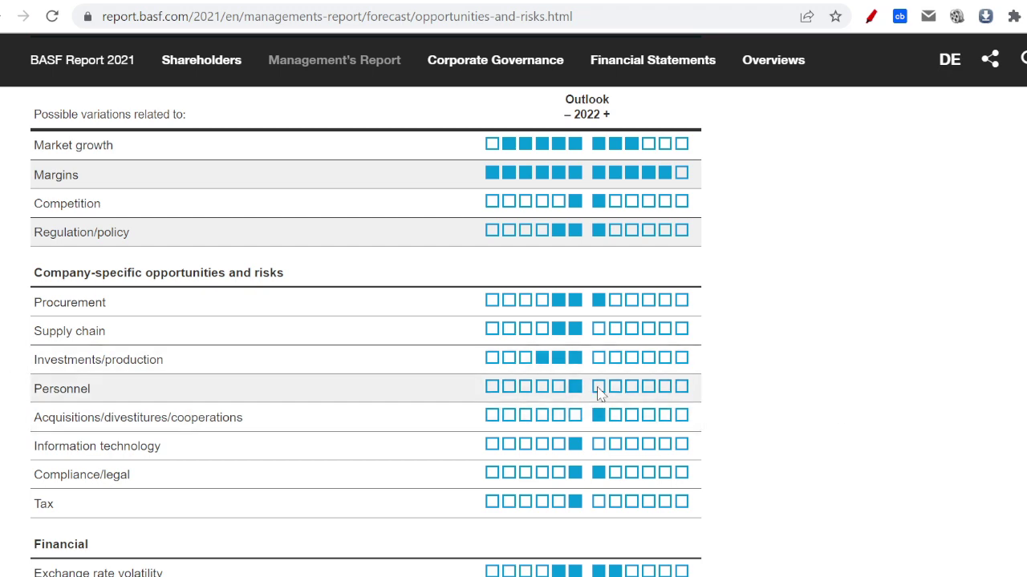
scroll(840, 383, "down", 4)
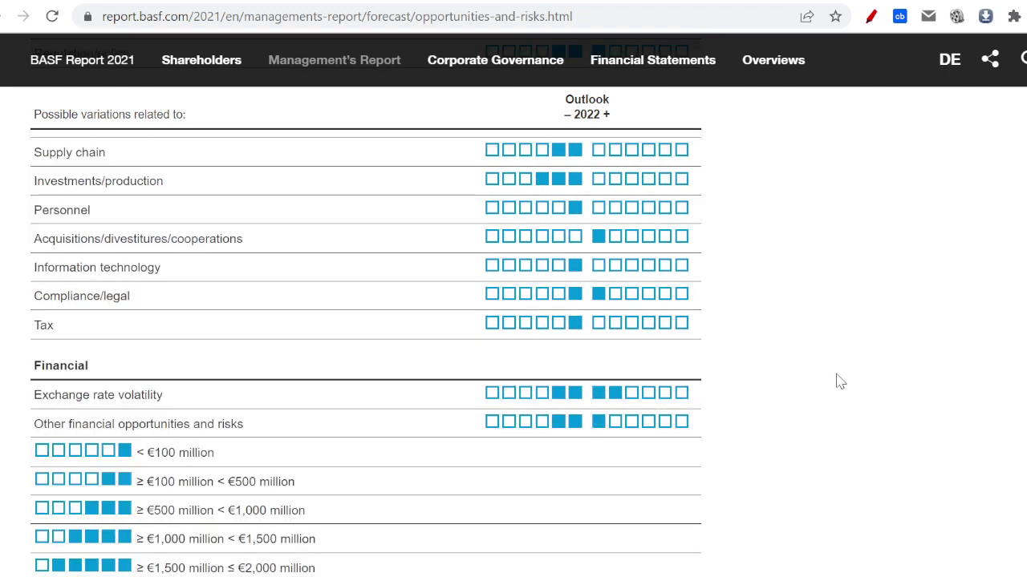
scroll(839, 382, "up", 2)
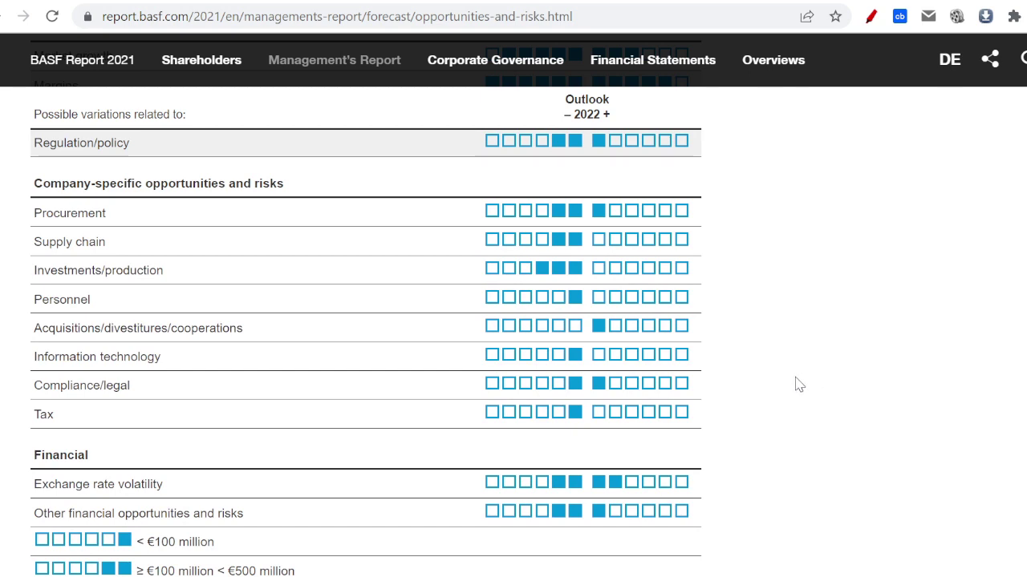
scroll(259, 516, "down", 3)
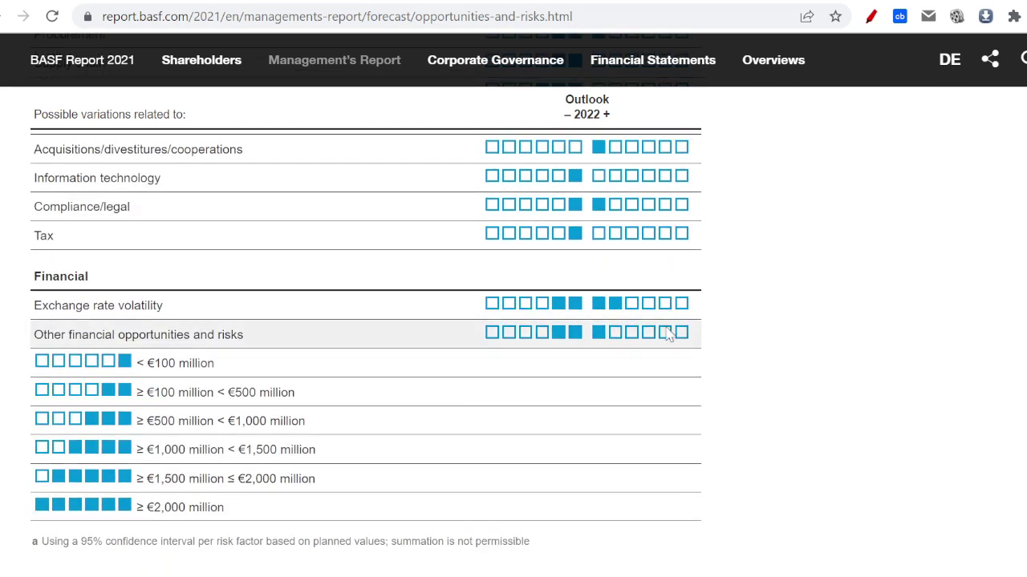
scroll(870, 363, "up", 4)
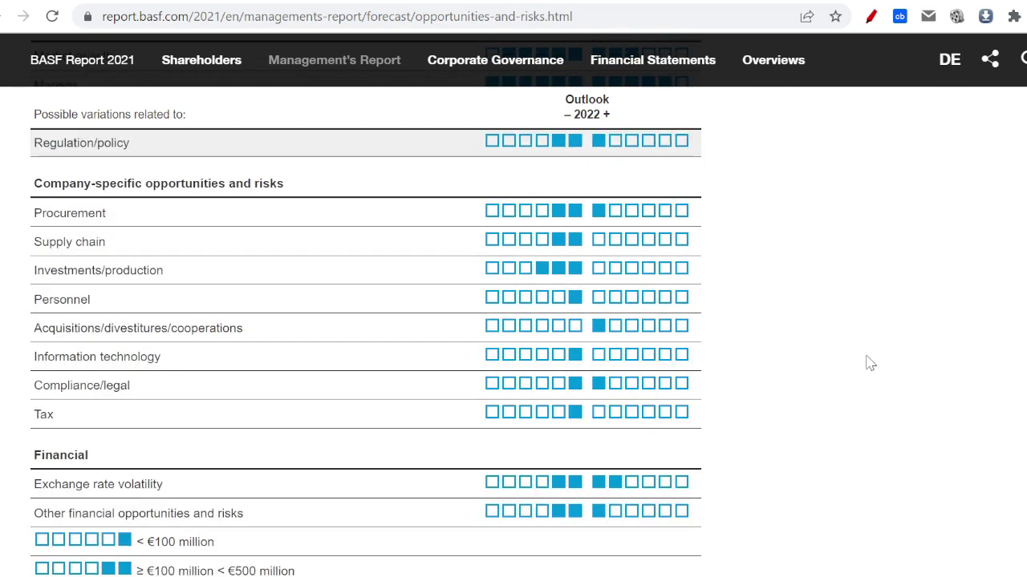
scroll(818, 363, "up", 2)
scroll(802, 360, "up", 2)
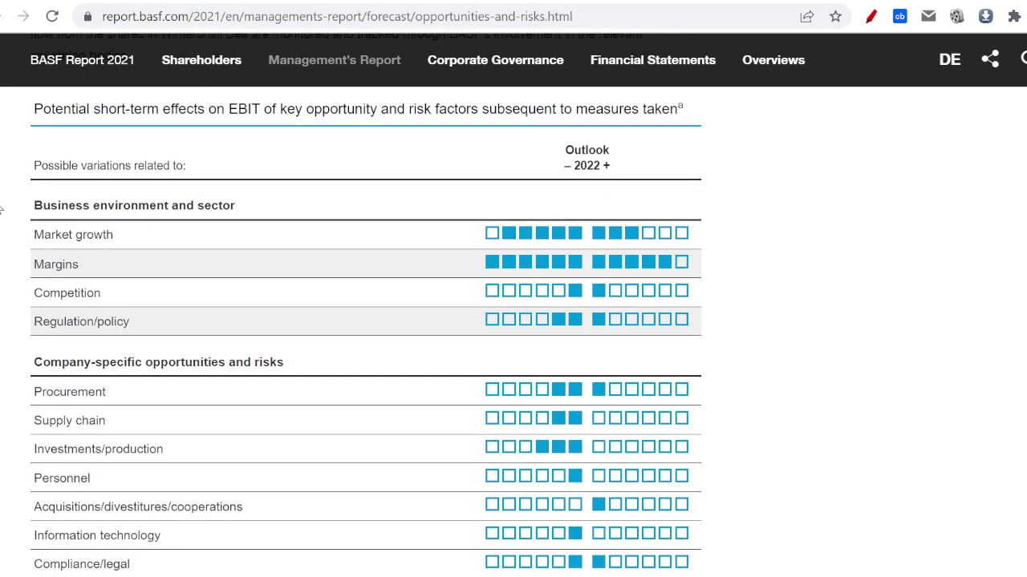
scroll(2, 208, "down", 2)
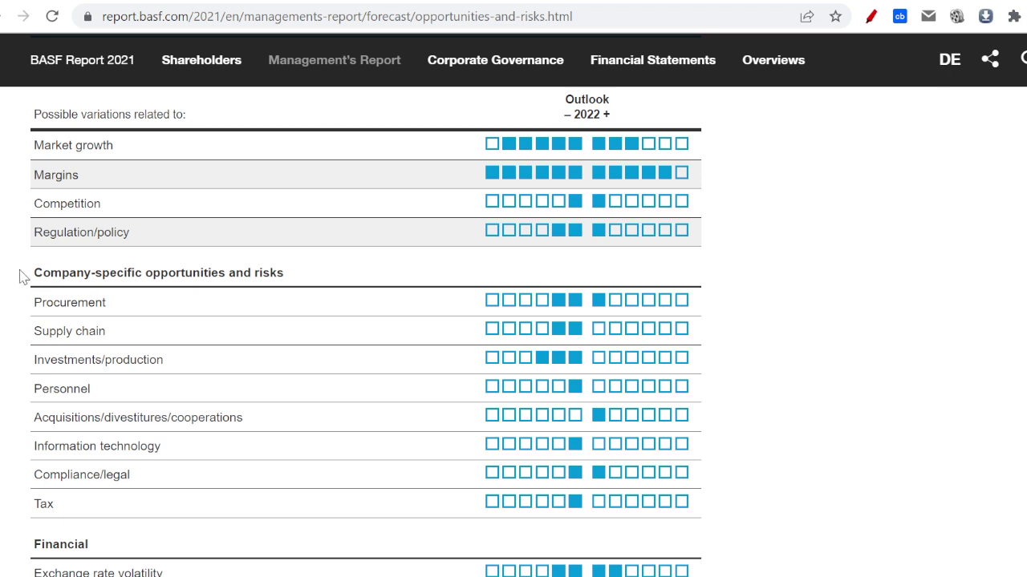
scroll(20, 279, "down", 3)
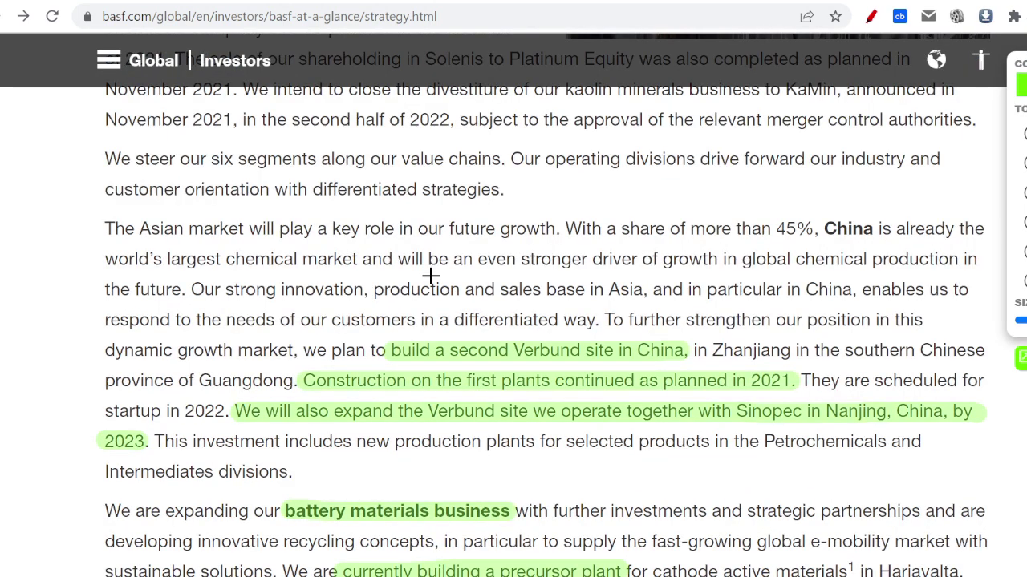
Read the highlighted strategy passages on the Verbund sites in China and the battery materials business.
scroll(4, 250, "down", 1)
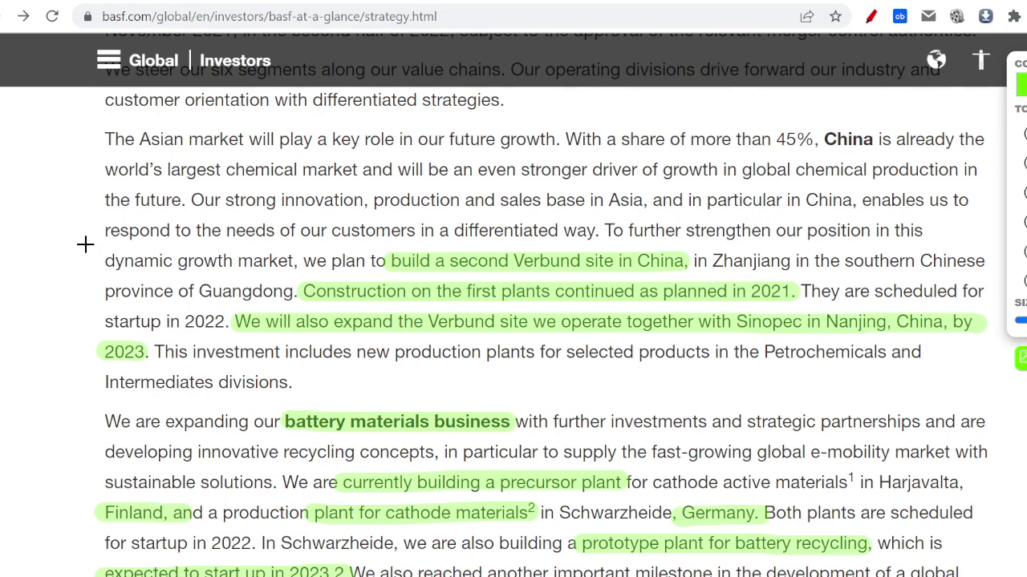
scroll(64, 244, "down", 1)
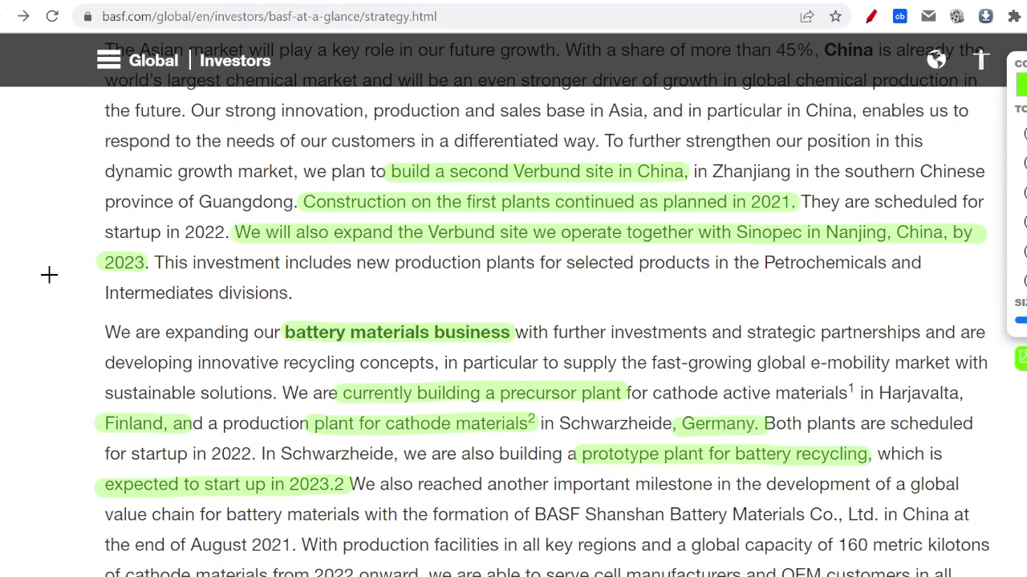
scroll(43, 257, "down", 2)
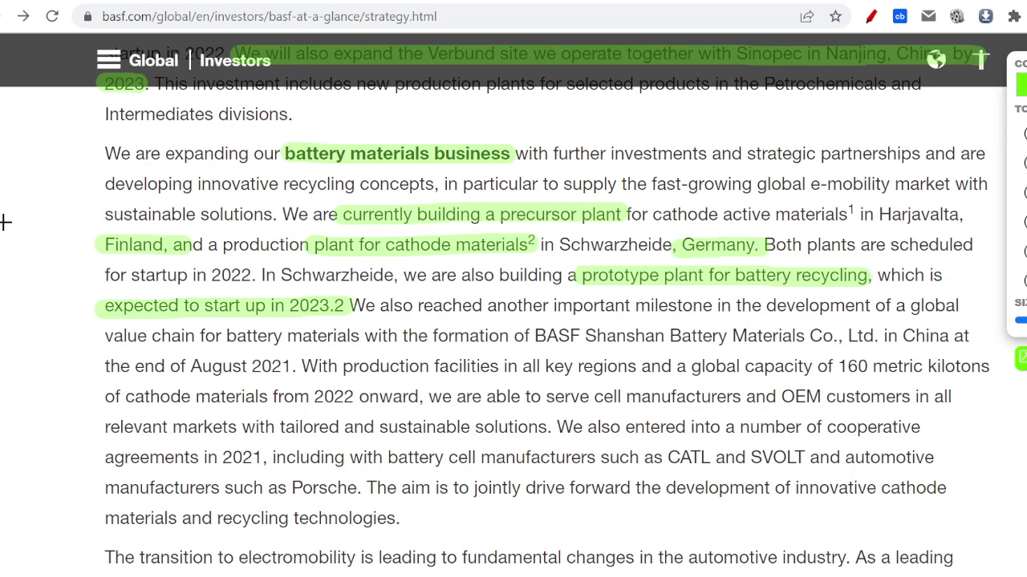
scroll(5, 223, "down", 1)
scroll(45, 232, "down", 1)
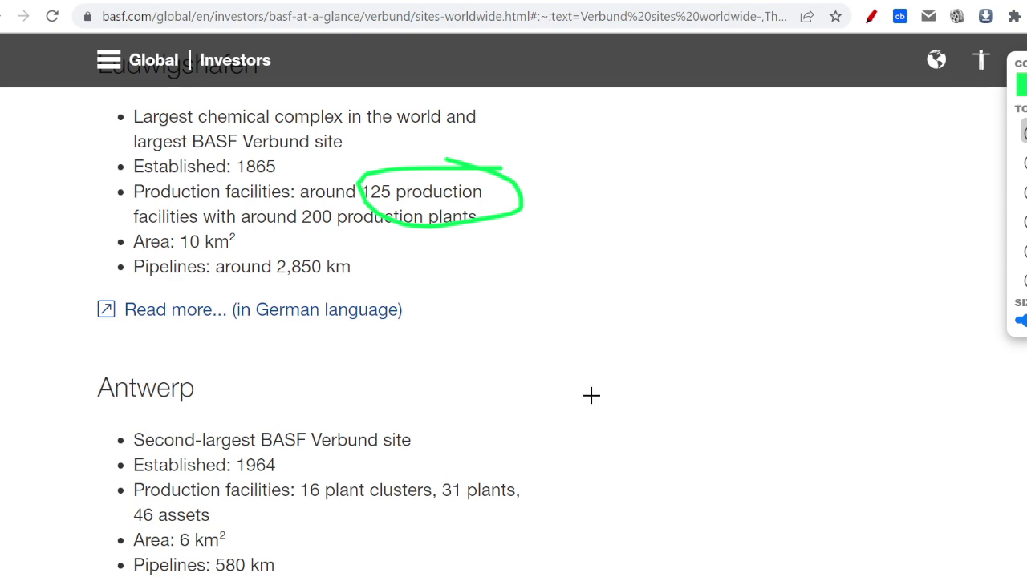
Circle the 31 plants figure in Antwerp's production facilities and compare it with the Ludwigshafen site details.
scroll(591, 394, "down", 1)
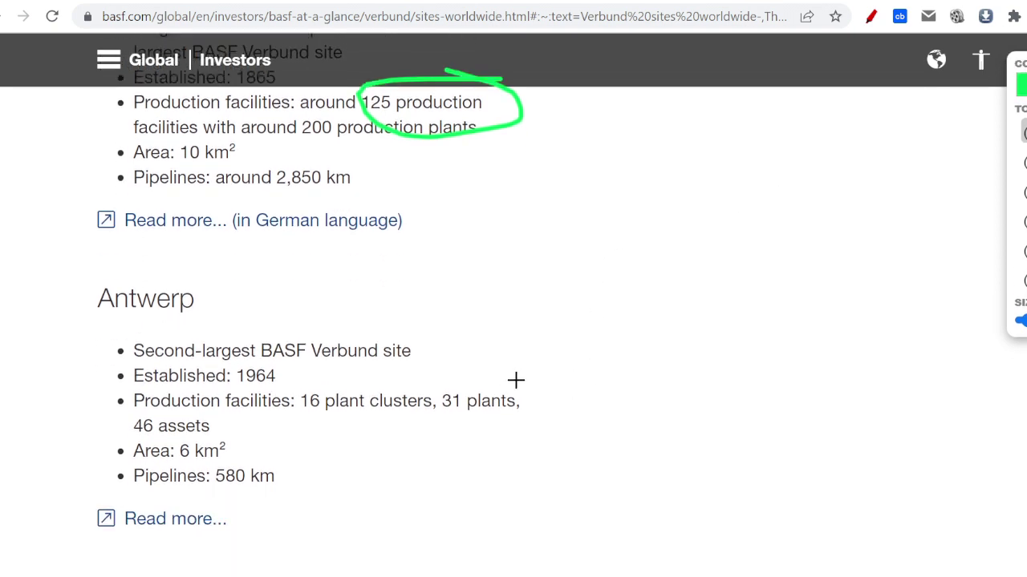
left_click_drag(451, 437, 542, 453)
scroll(641, 339, "up", 1)
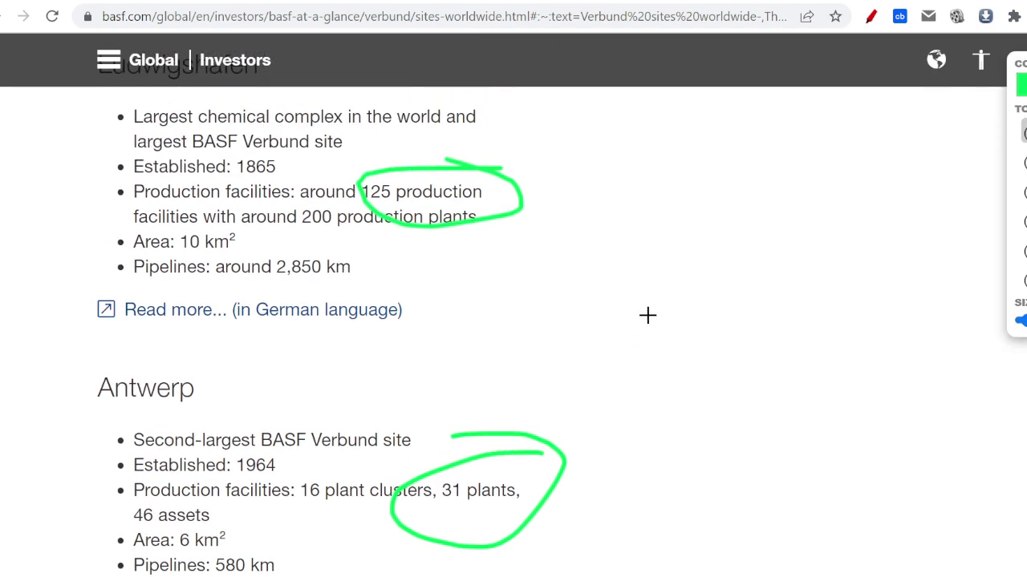
scroll(648, 314, "up", 2)
scroll(648, 313, "down", 1)
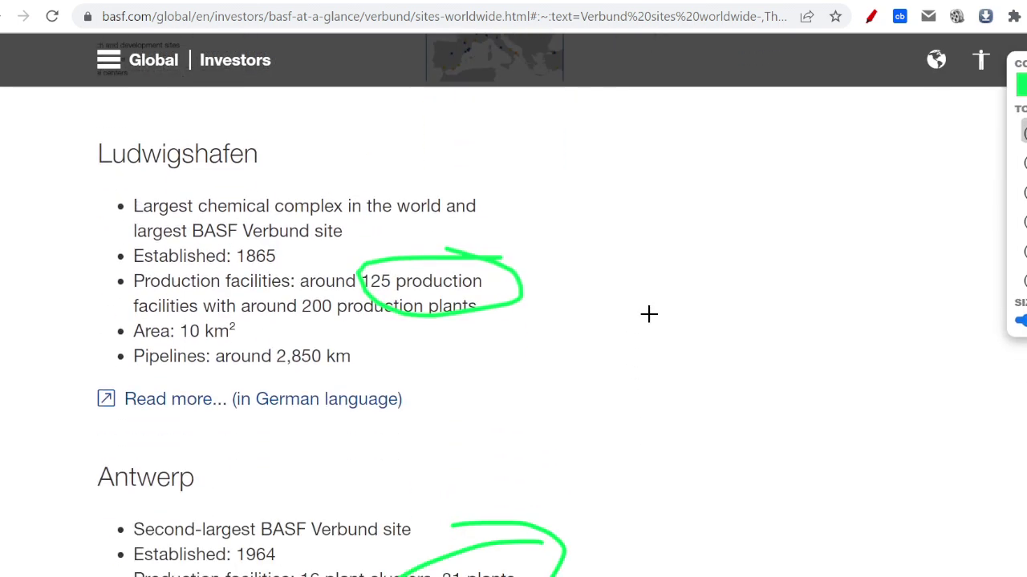
scroll(648, 313, "down", 1)
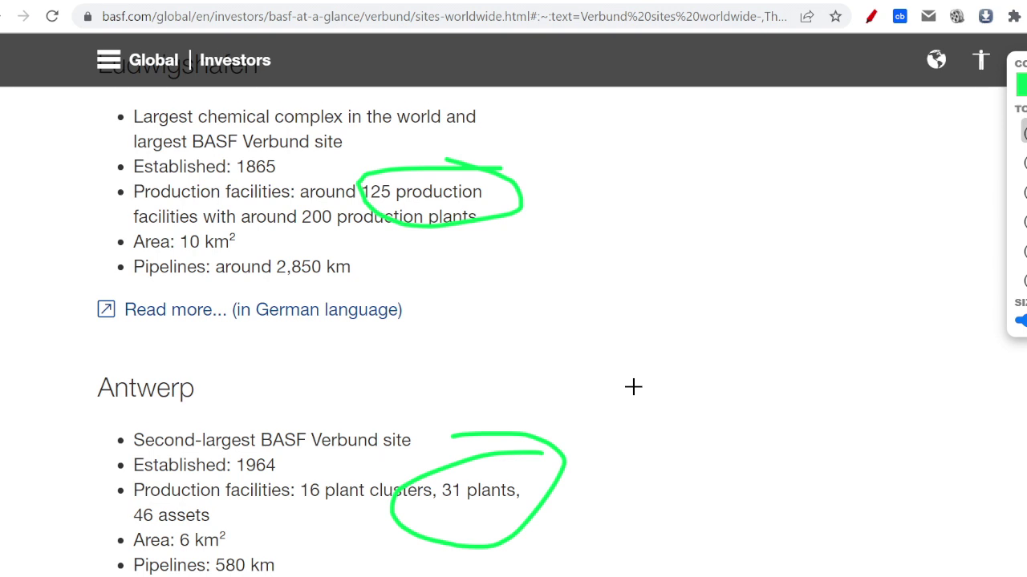
scroll(633, 388, "down", 1)
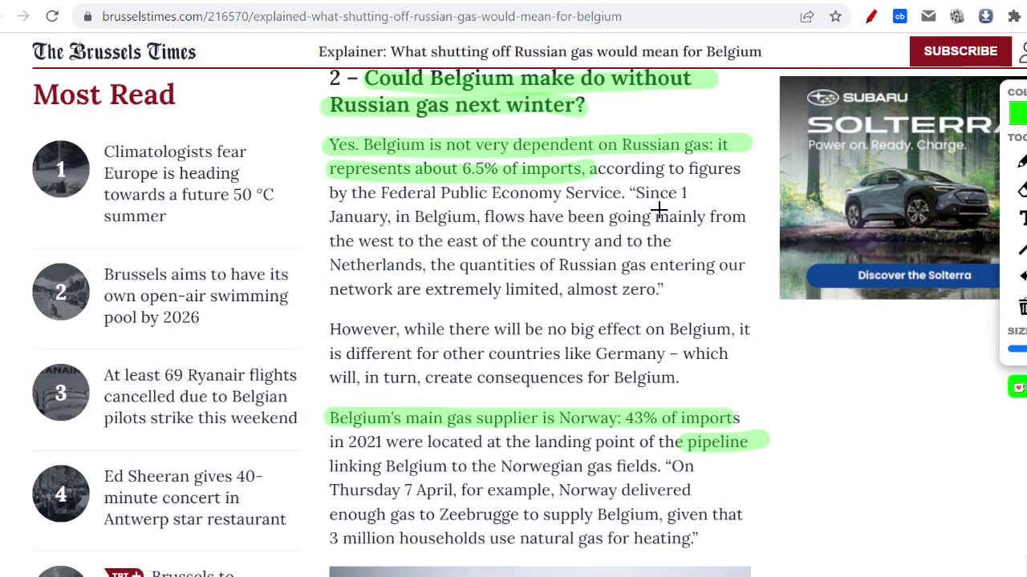
Skim the Brussels Times explainer on shutting off Russian gas, returning to the section on Belgium's short-term supply risk.
scroll(659, 210, "down", 5)
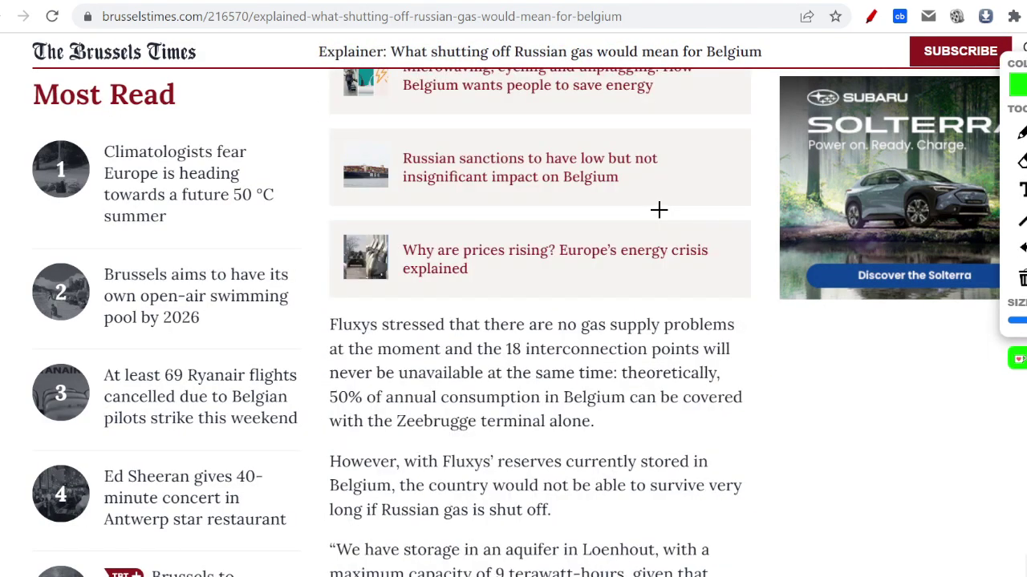
scroll(659, 210, "up", 10)
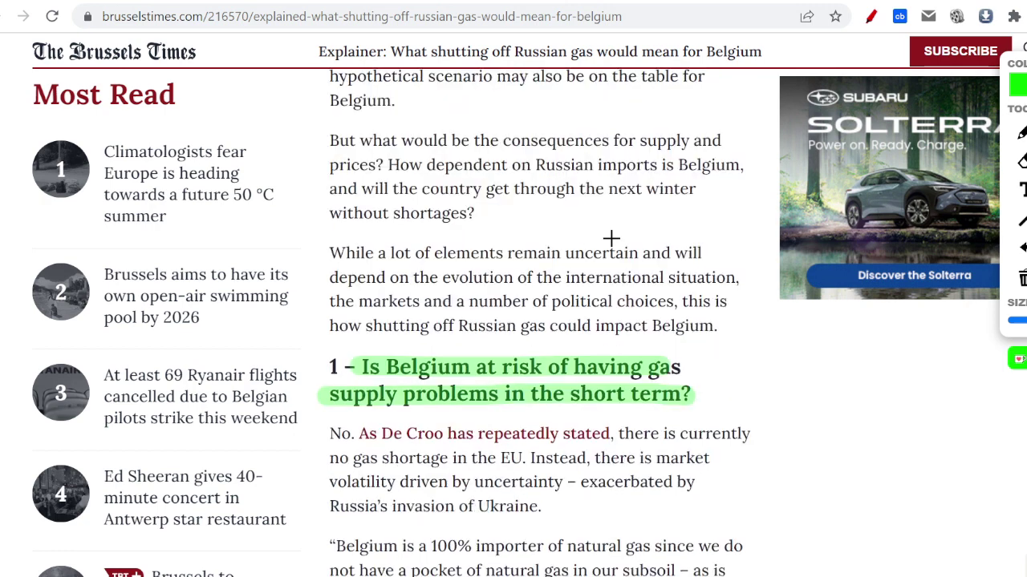
scroll(481, 271, "down", 1)
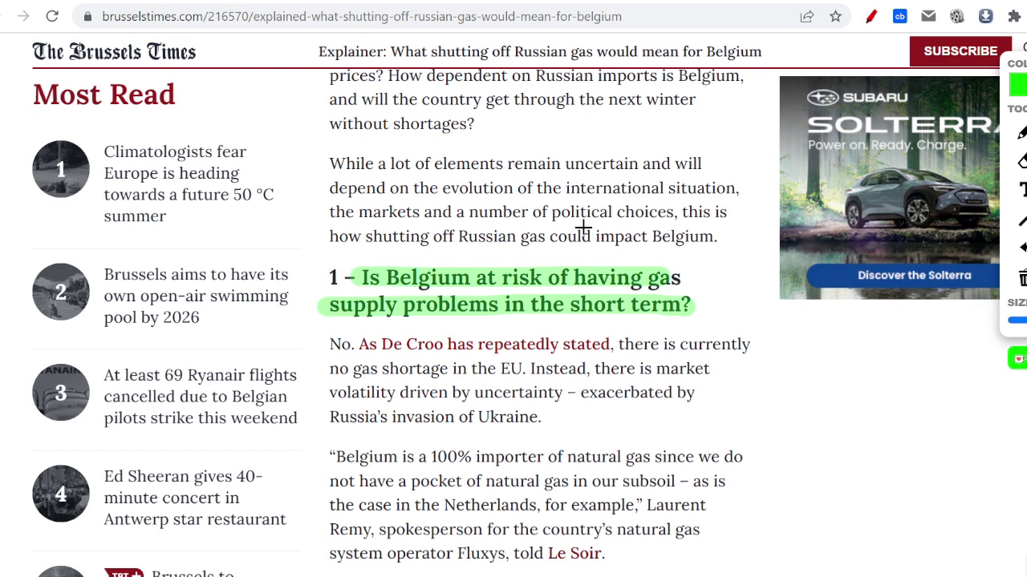
Read the Brussels Times sections on Belgium's short-term gas supply, storage reserves and ability to manage without Russian gas next winter.
scroll(571, 227, "down", 1)
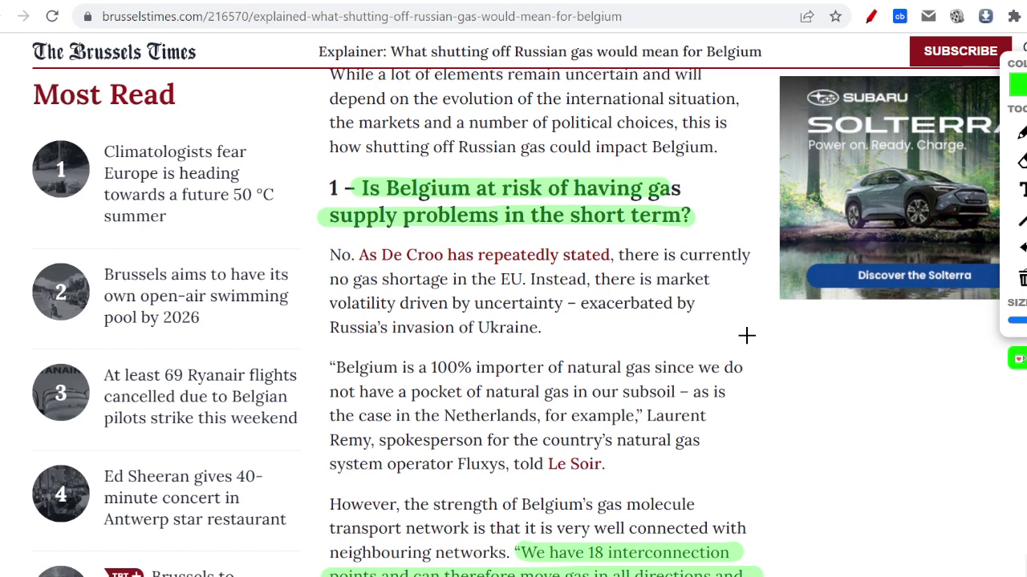
scroll(746, 336, "down", 3)
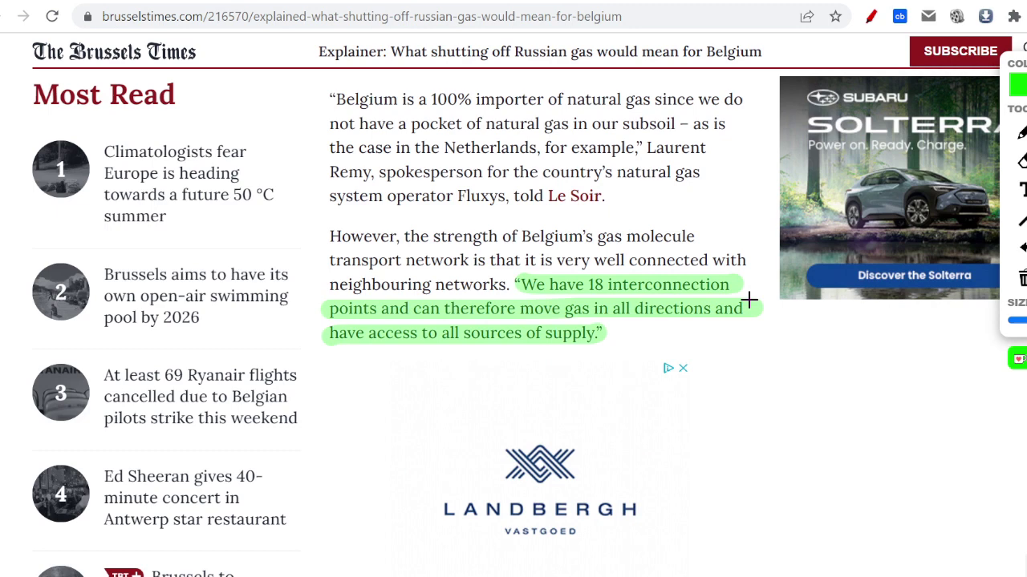
scroll(662, 326, "down", 5)
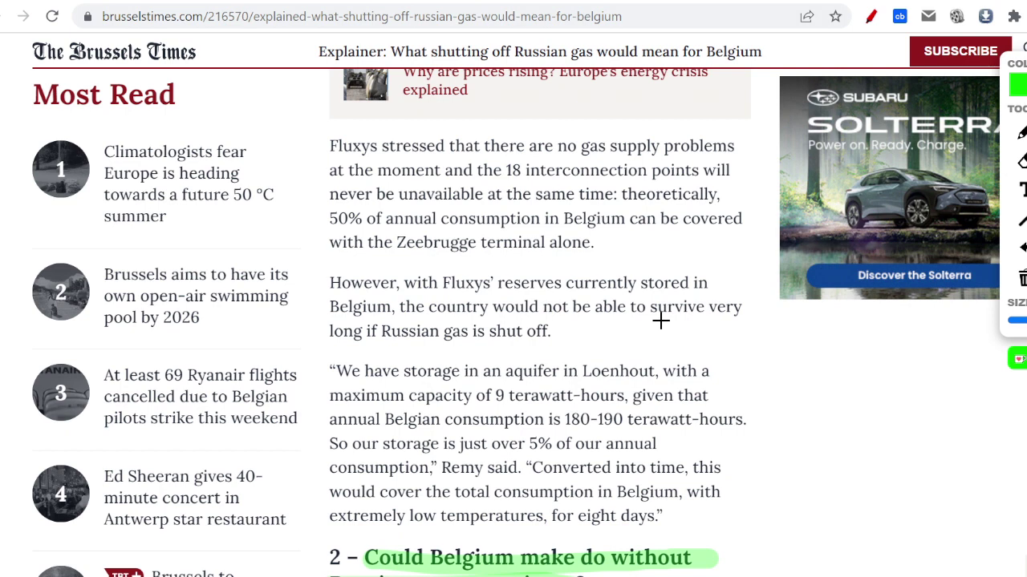
scroll(661, 321, "down", 5)
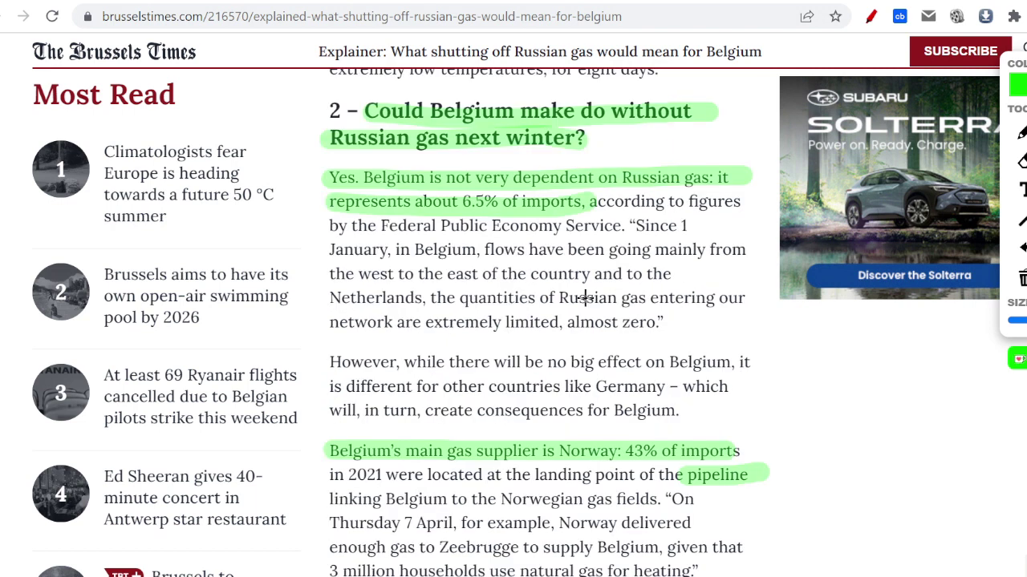
scroll(586, 298, "down", 1)
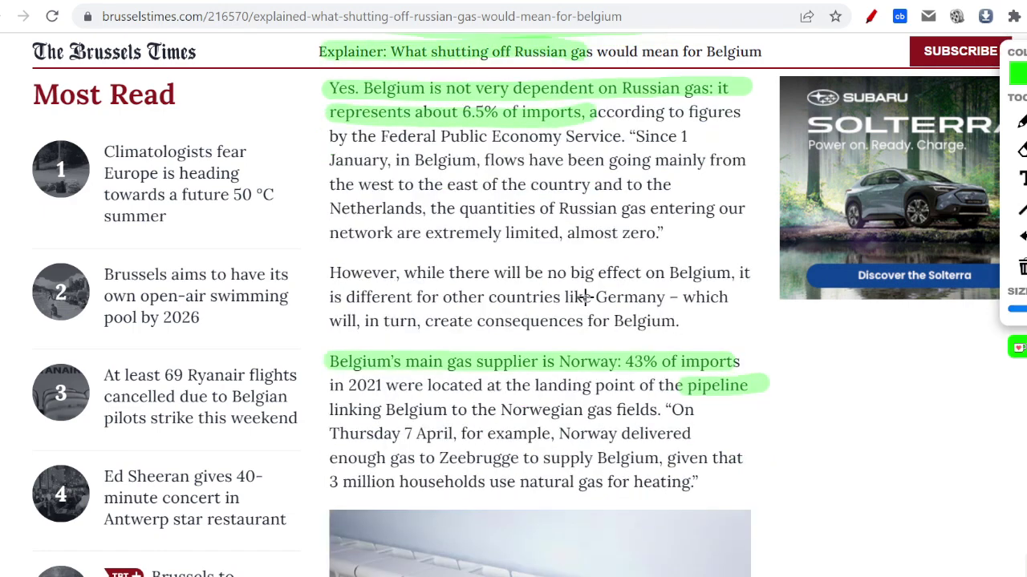
scroll(756, 349, "down", 5)
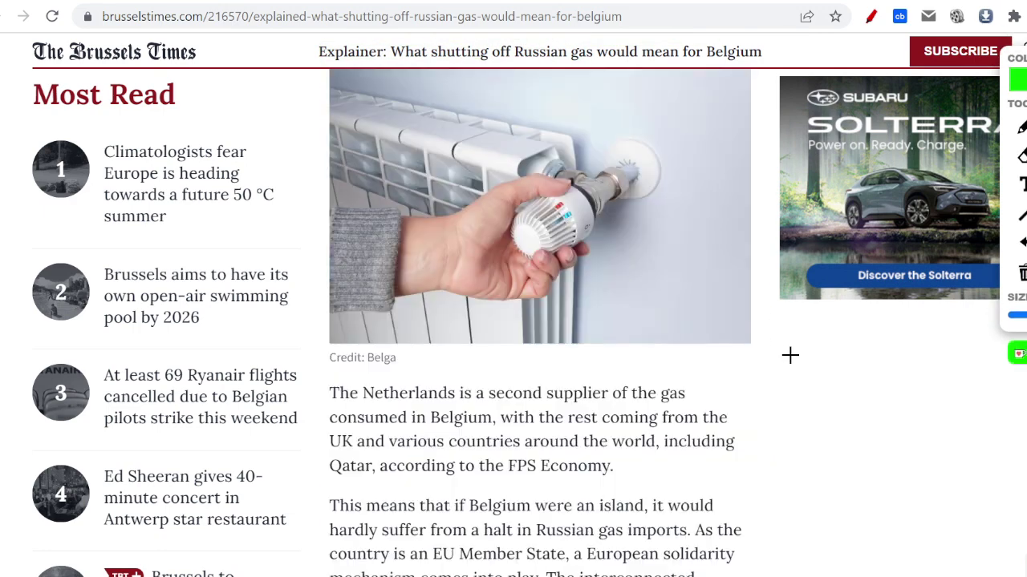
scroll(662, 340, "up", 6)
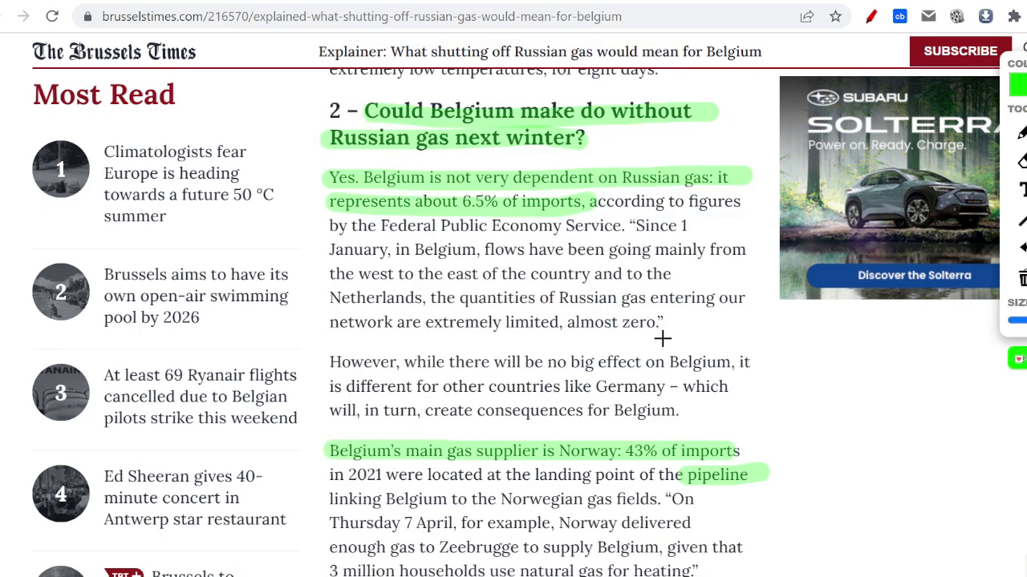
scroll(662, 339, "up", 2)
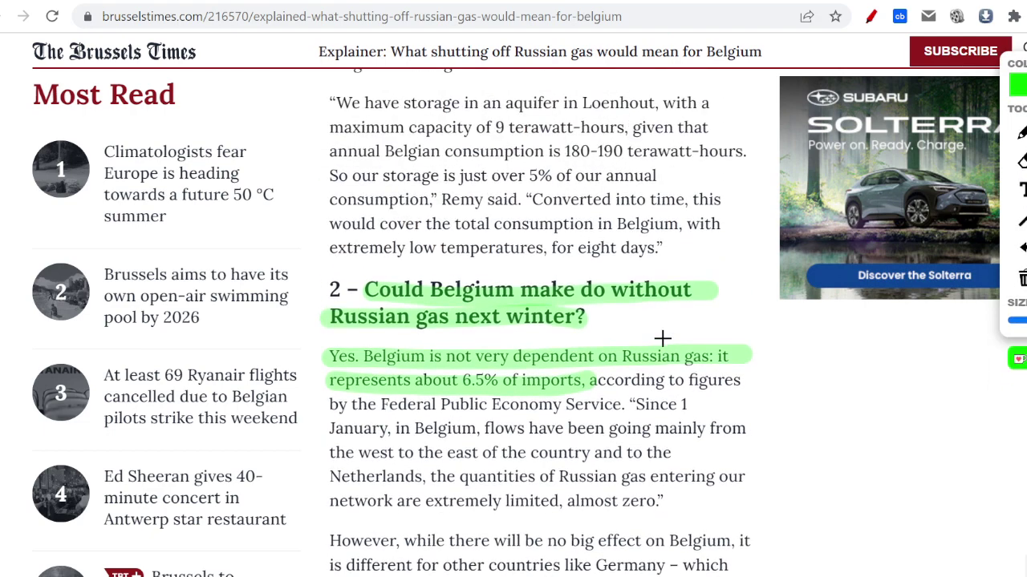
scroll(662, 339, "up", 3)
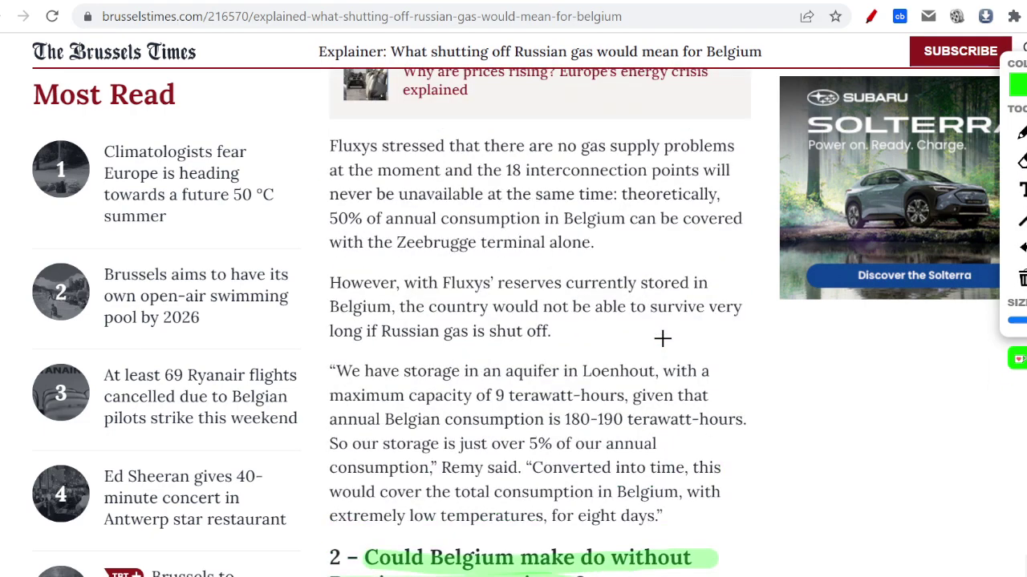
scroll(662, 339, "down", 3)
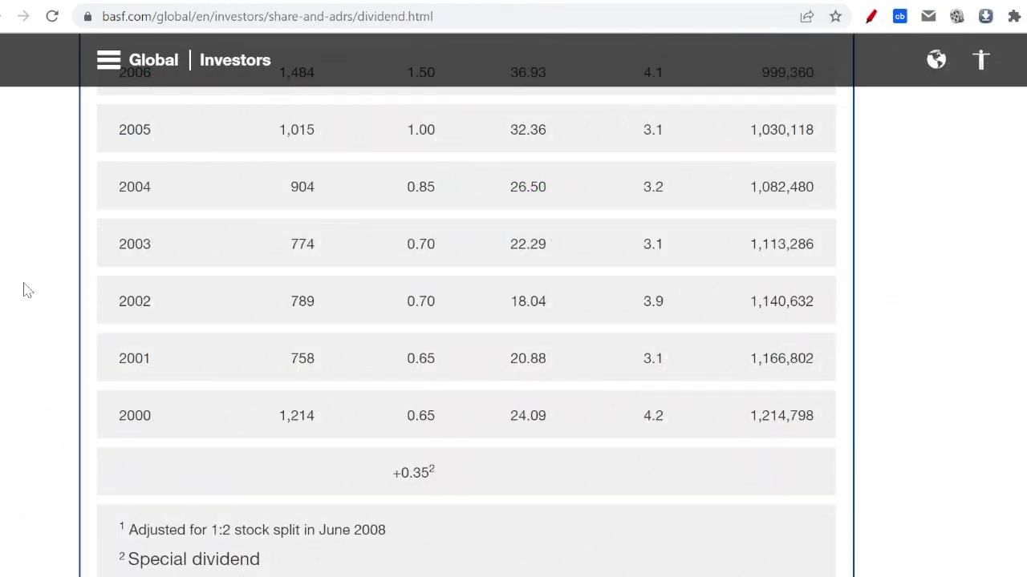
Highlight fiscal year 2000 and its 0.65 dividend per share in BASF's dividend key figures table.
scroll(24, 290, "up", 1)
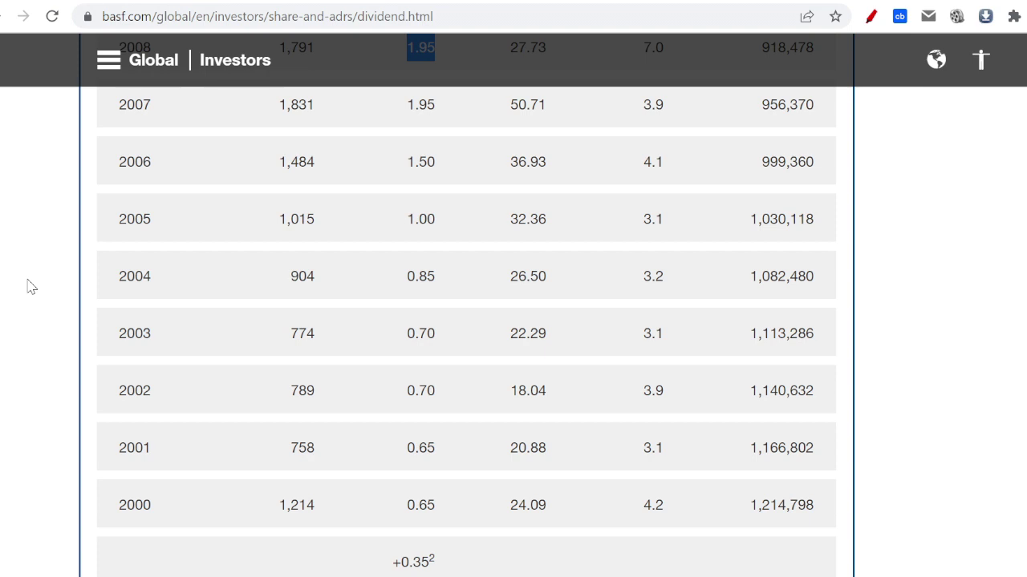
left_click(873, 18)
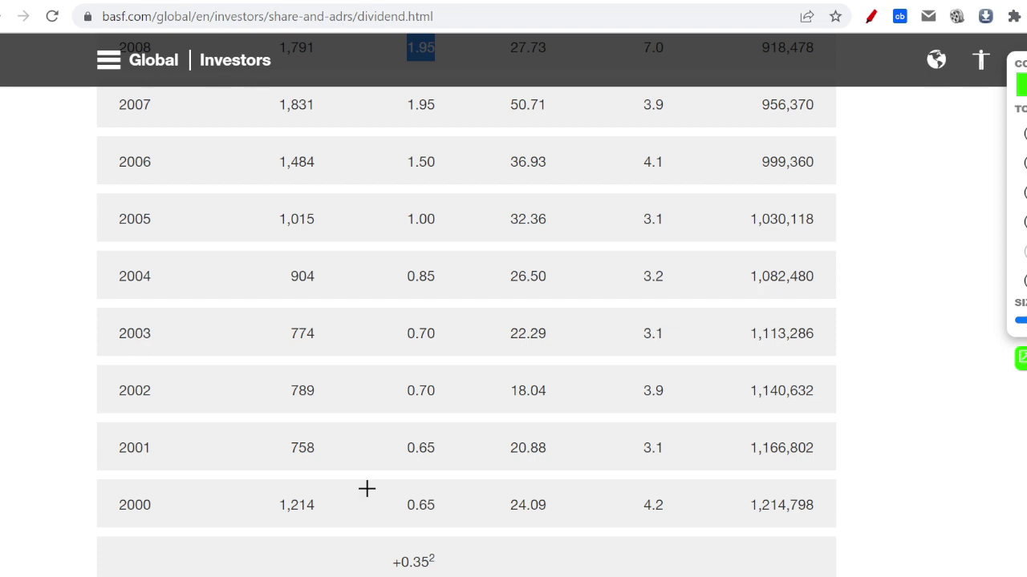
left_click_drag(122, 506, 173, 509)
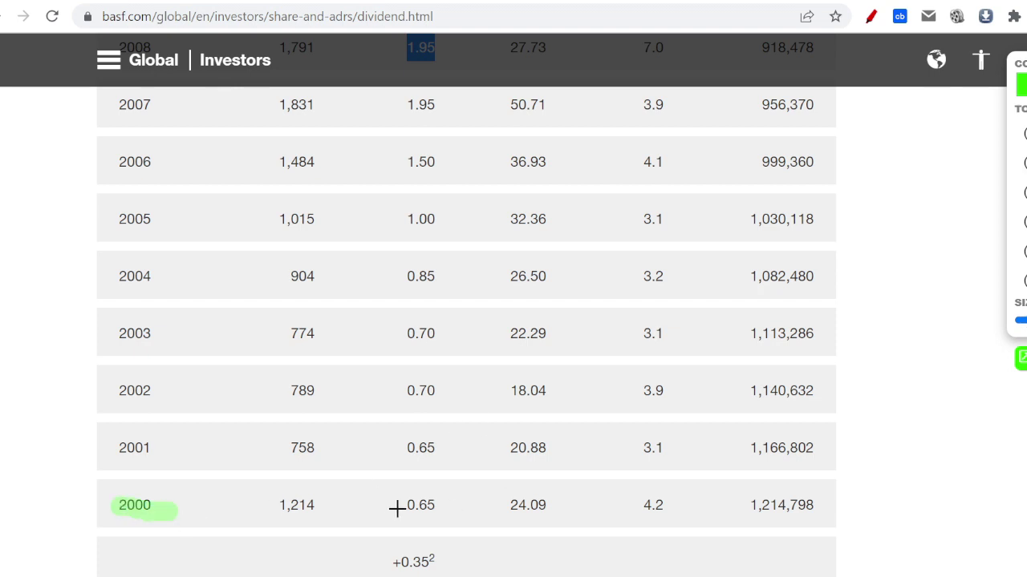
left_click_drag(396, 509, 449, 506)
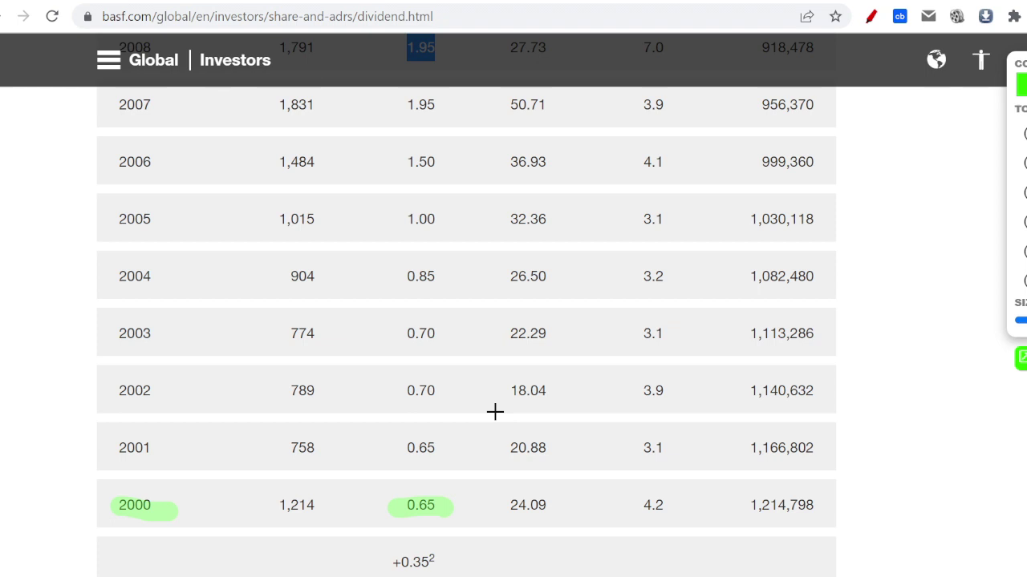
Highlight fiscal year 2008, circle its 1.95 dividend per share, and highlight the 1.70 dividend per share for 2009.
scroll(495, 412, "up", 3)
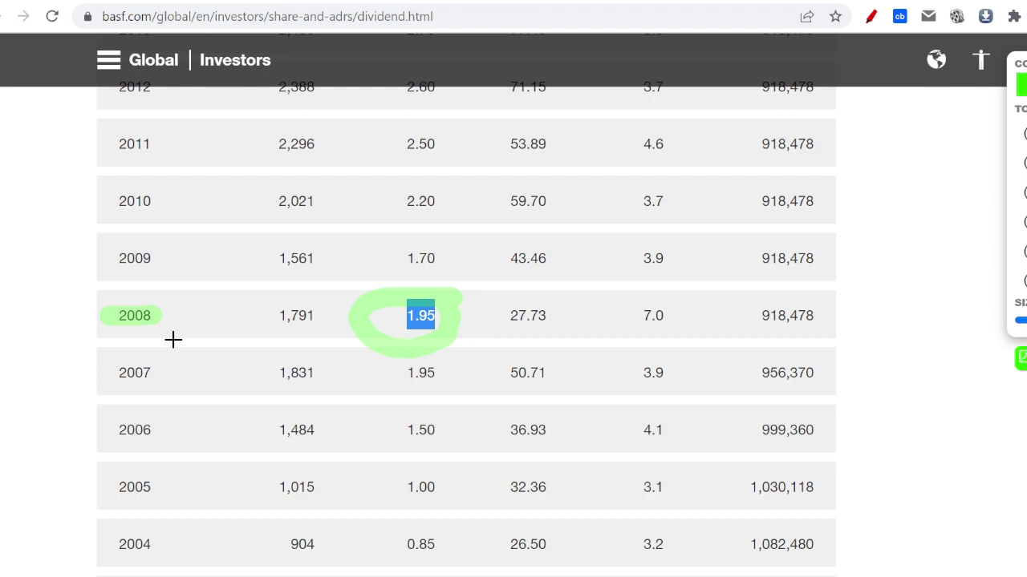
scroll(174, 339, "up", 1)
left_click_drag(386, 347, 457, 347)
scroll(474, 344, "up", 1)
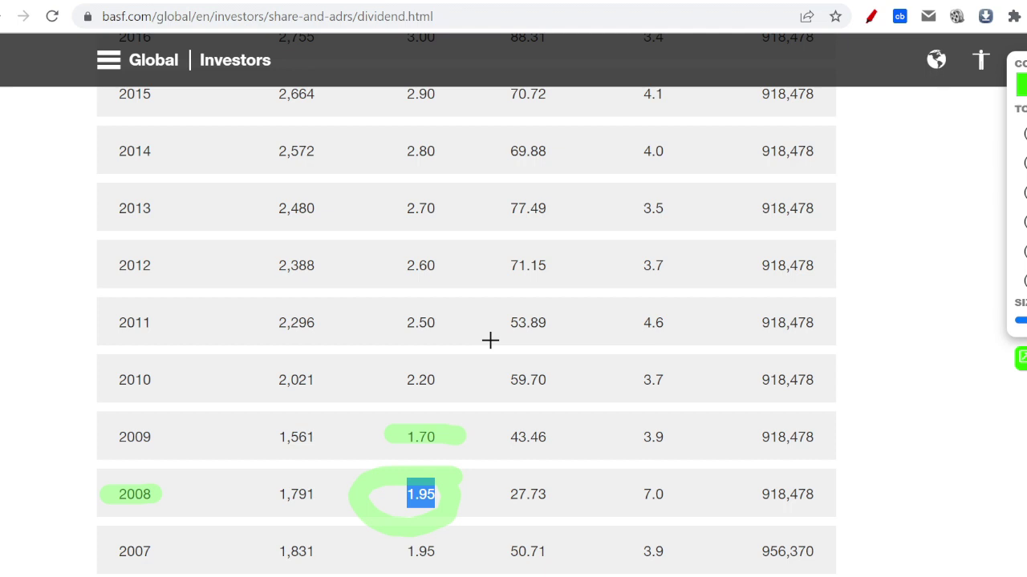
Highlight fiscal year 2021 and its 3.40 dividend per share in the dividend table.
scroll(490, 341, "up", 6)
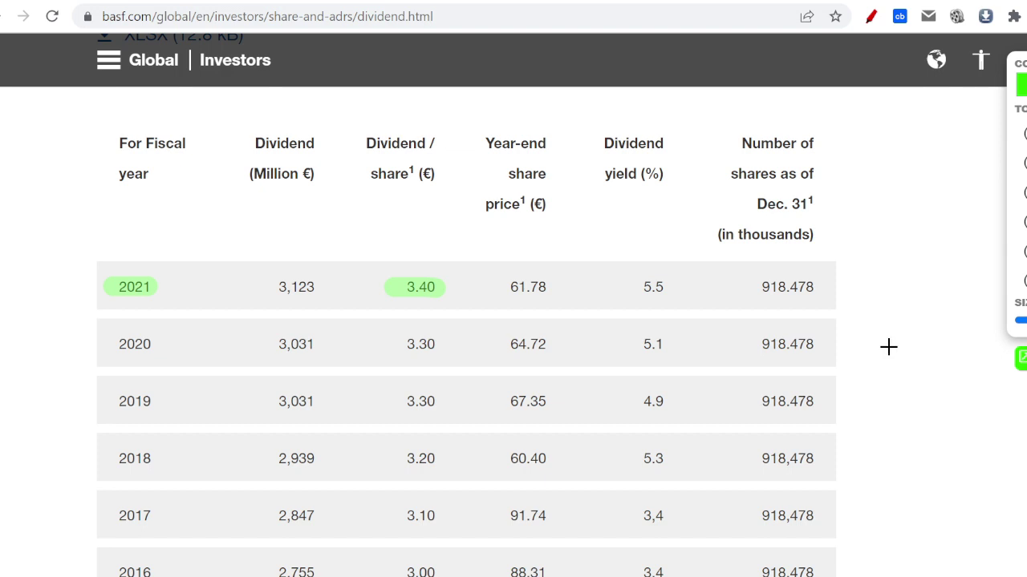
scroll(795, 281, "up", 1)
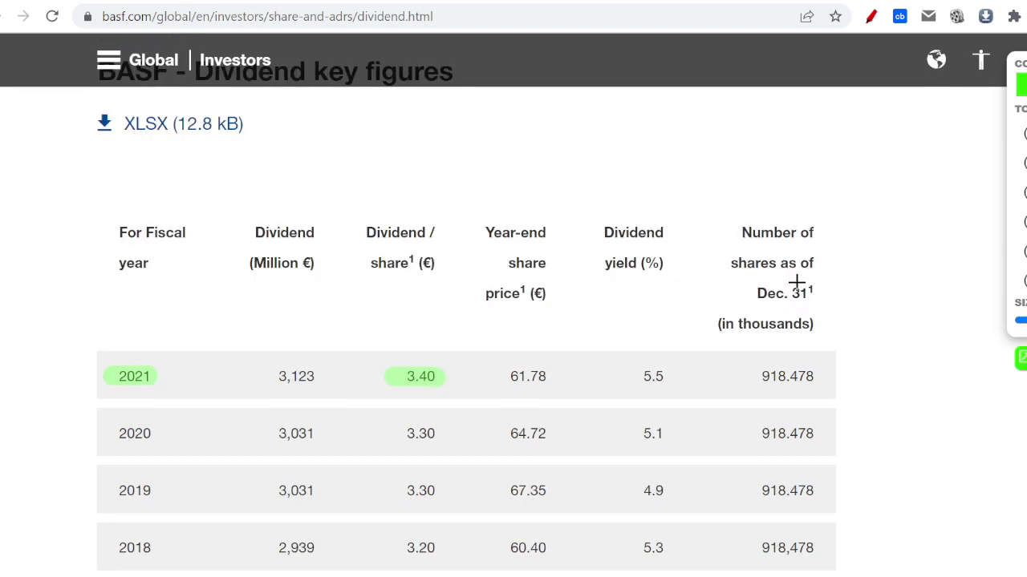
scroll(833, 316, "down", 1)
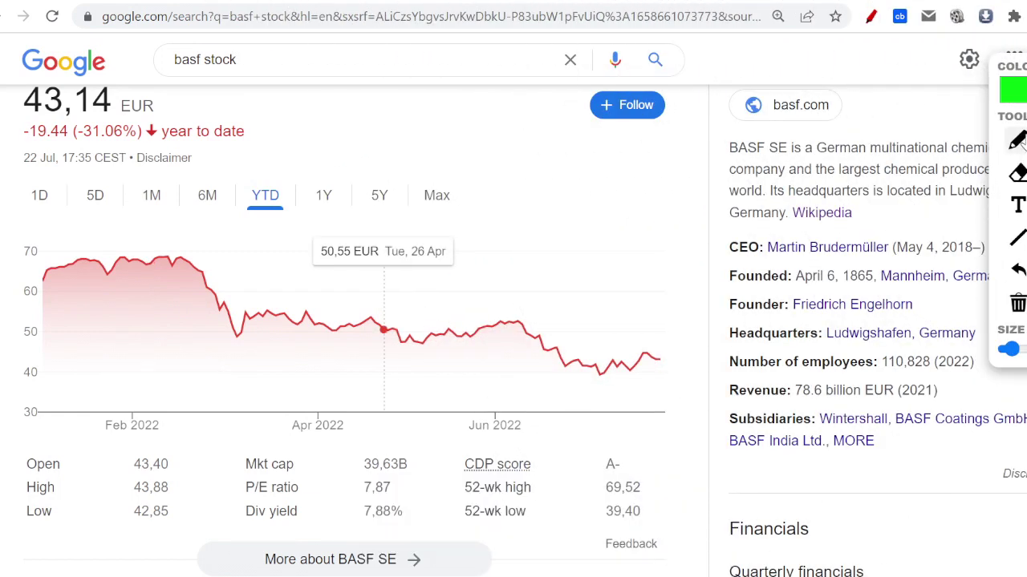
Highlight the dividend yield entry in the BASF stock summary of the Google results with the pen.
left_click(1017, 140)
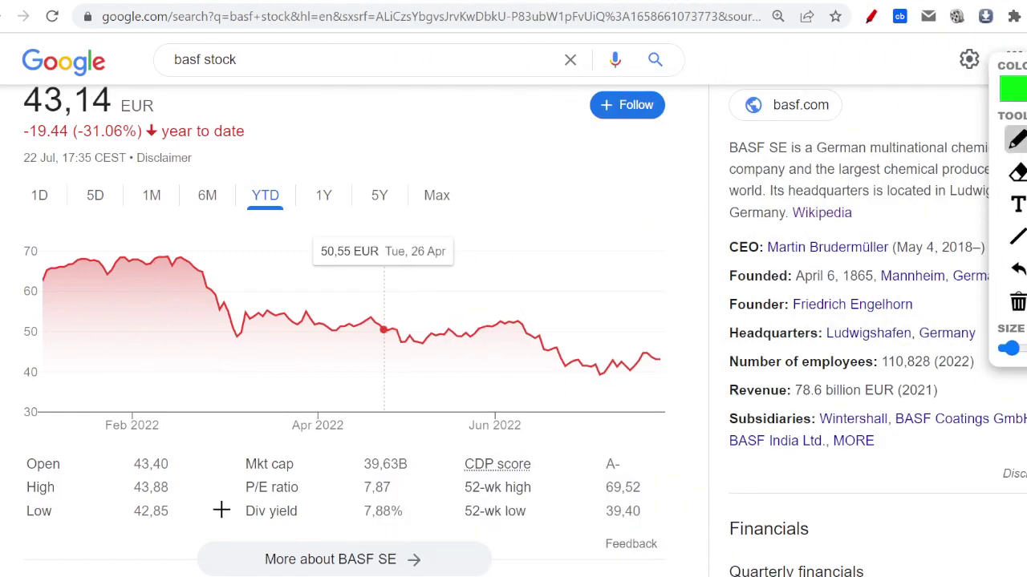
mouse_move(244, 516)
left_mouse_down()
mouse_move(413, 523)
mouse_move(401, 502)
mouse_move(343, 509)
left_mouse_up()
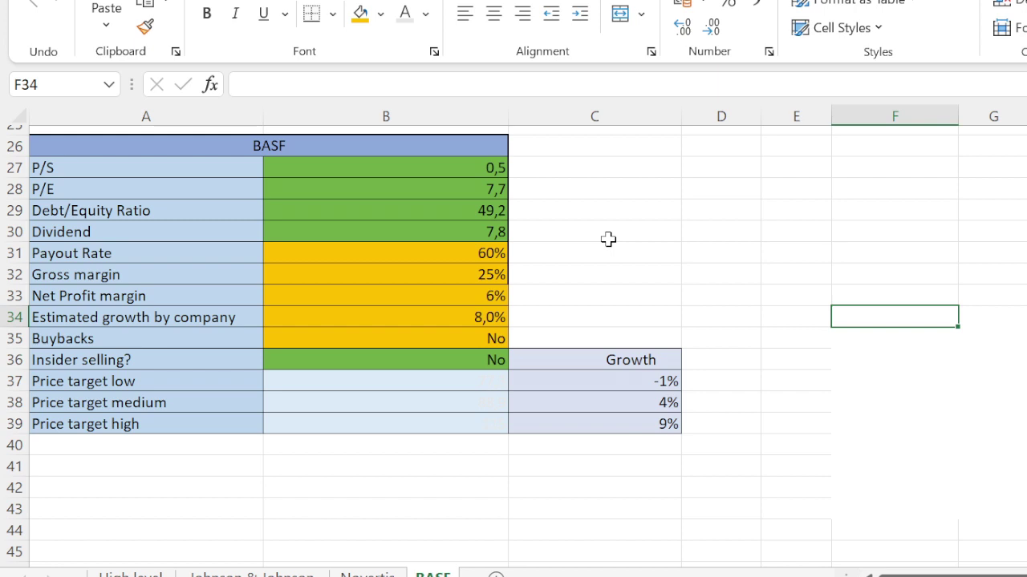
Switch to Excel and look over the colour-coded BASF metrics from P/S to insider selling.
left_click(560, 184)
left_click(577, 166)
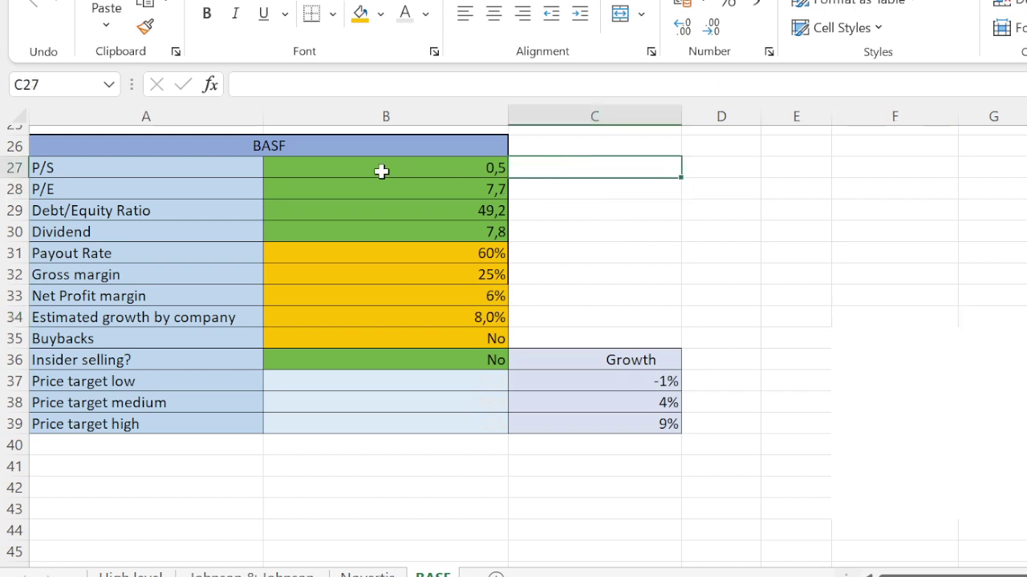
left_click(754, 208)
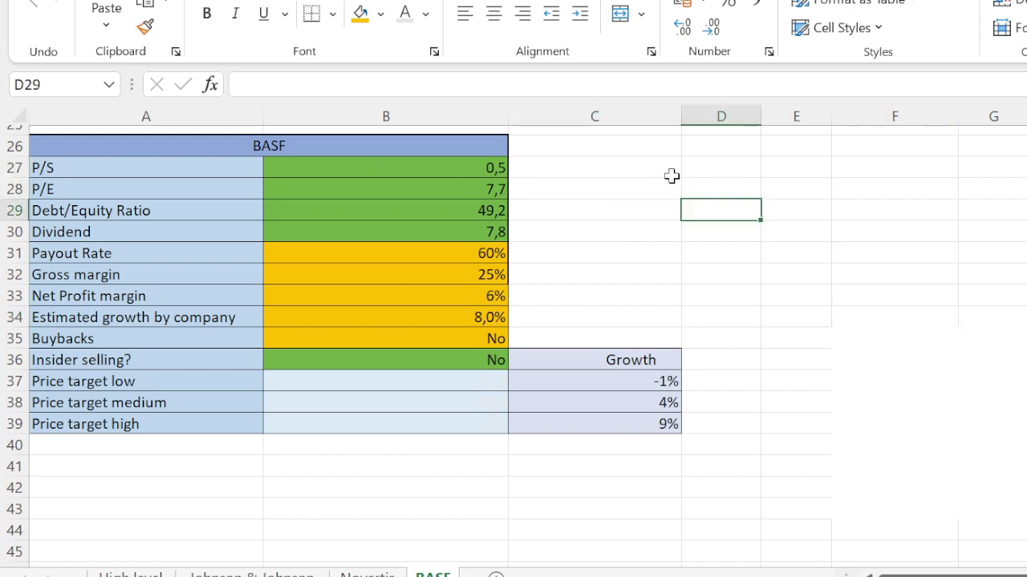
left_click_drag(332, 174, 404, 358)
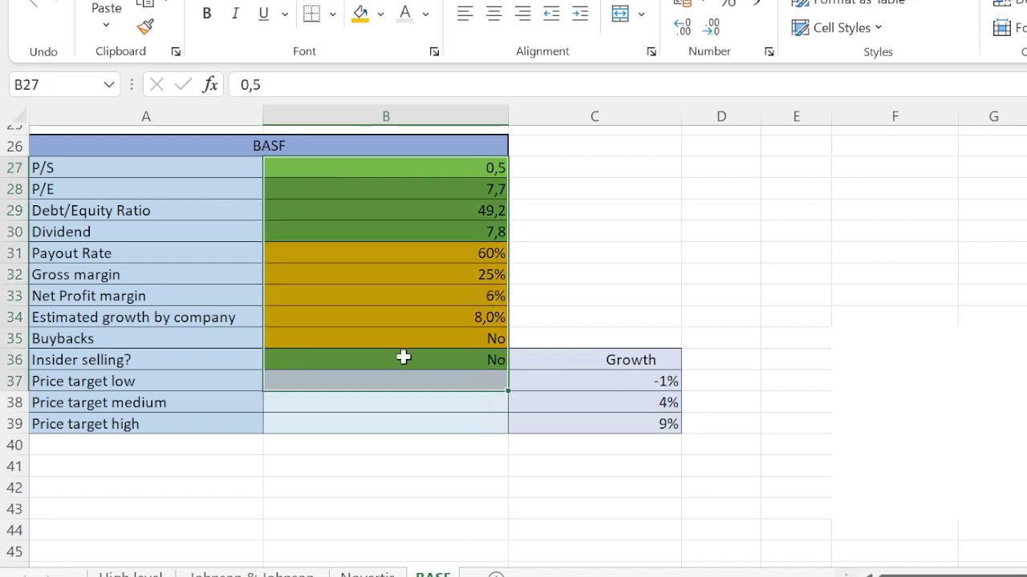
left_click(767, 250)
left_click(635, 215)
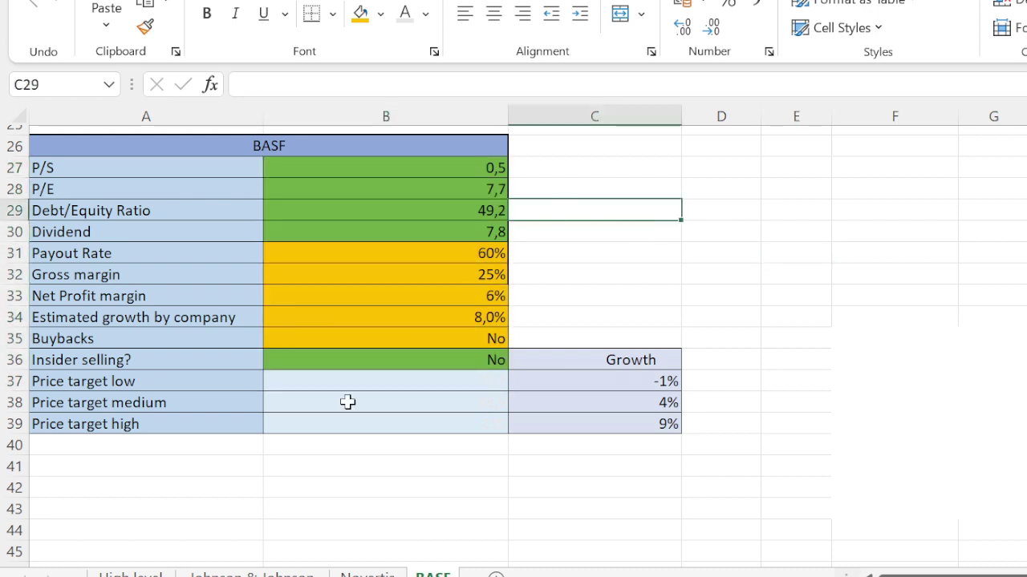
left_click(385, 360)
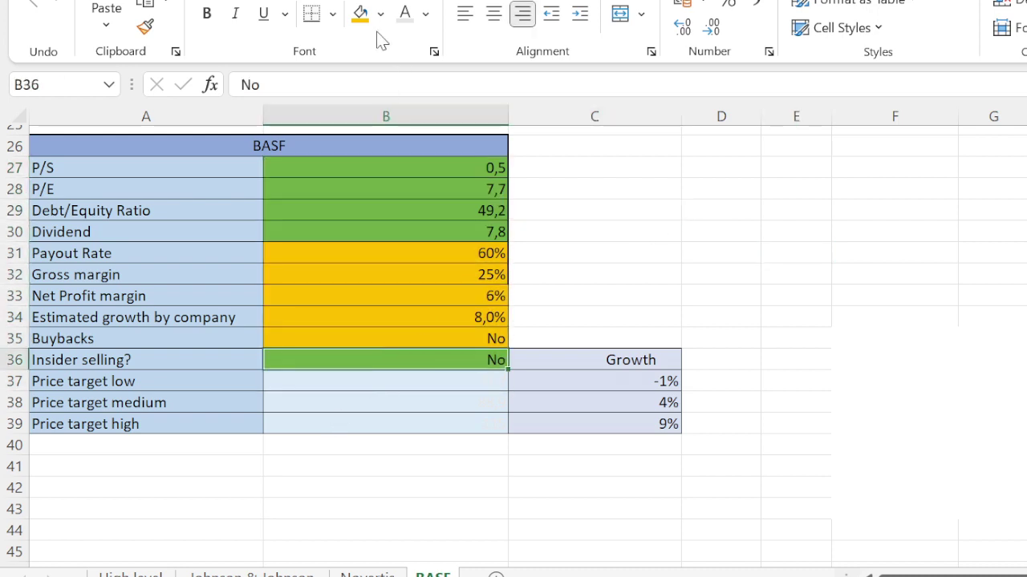
left_click(696, 316)
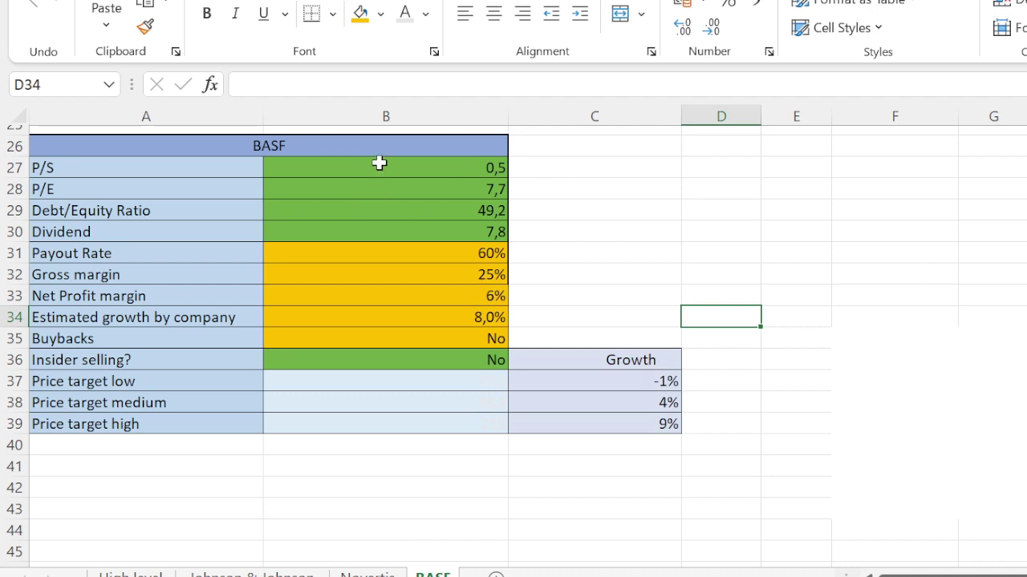
left_click(580, 210)
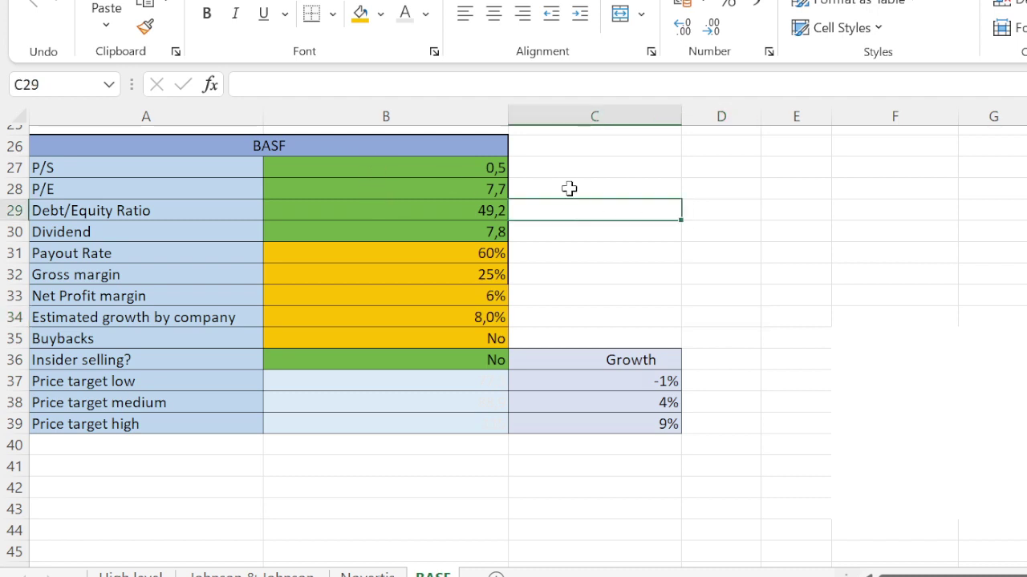
left_click(563, 168)
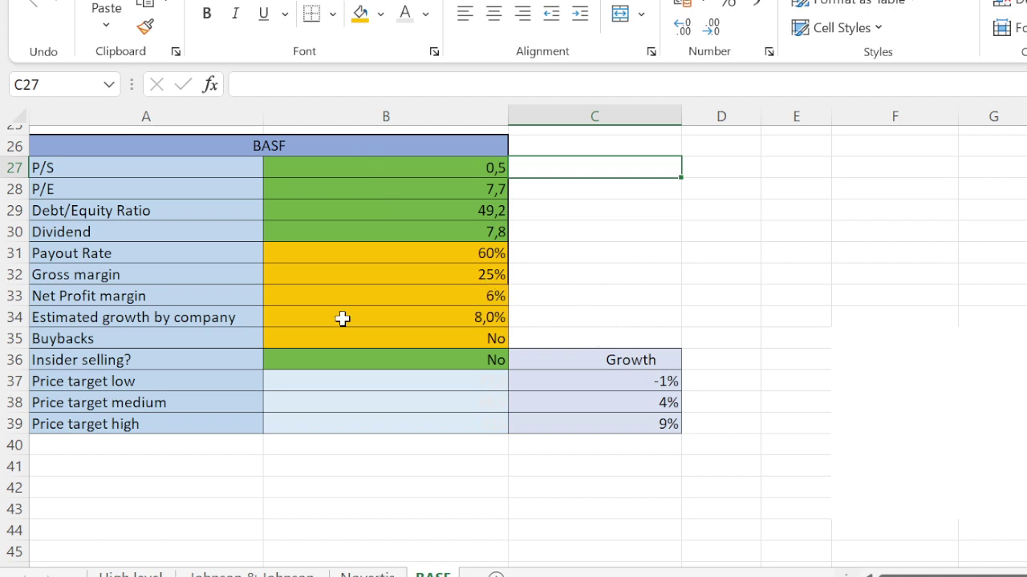
Examine the P/S, P/E, Debt/Equity Ratio and Dividend rows of the BASF table by selecting each with its value.
left_click_drag(99, 167, 358, 187)
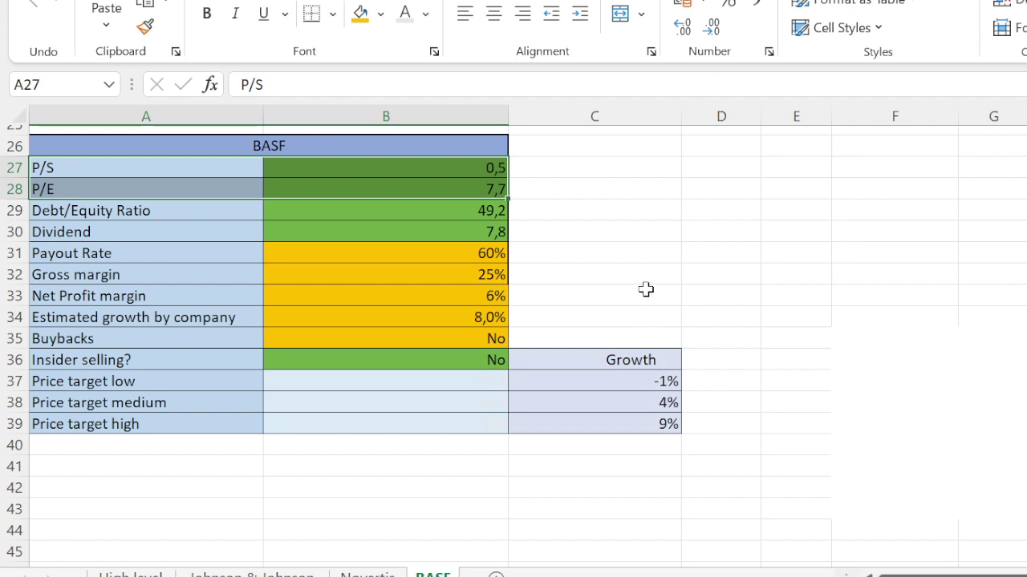
left_click_drag(49, 216, 415, 213)
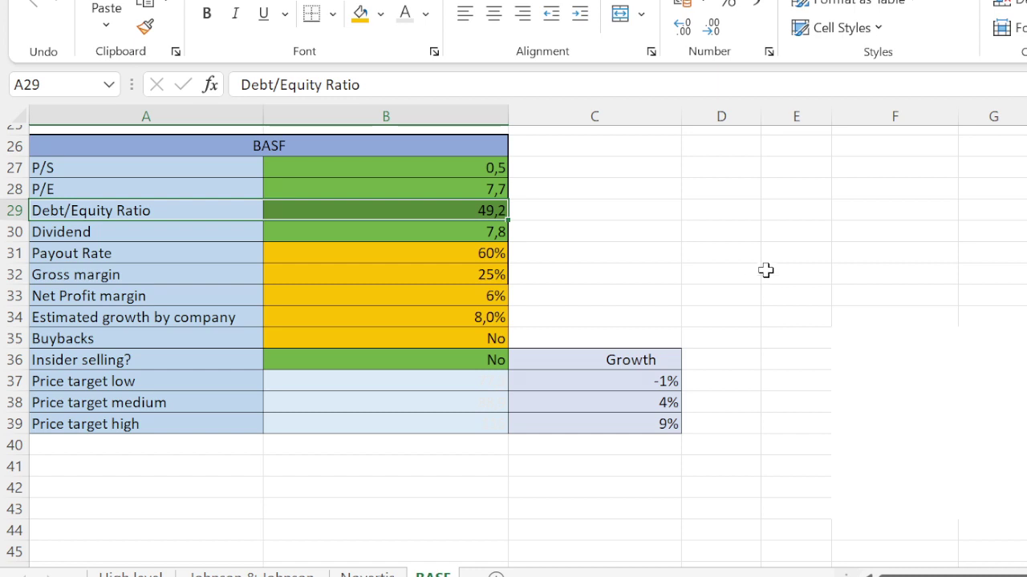
left_click(641, 233)
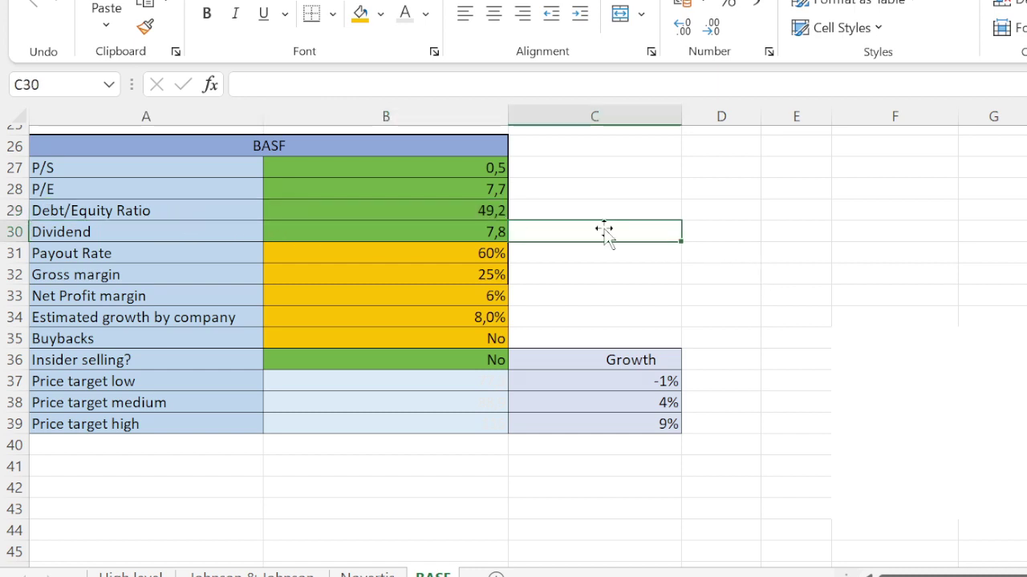
left_click(580, 295)
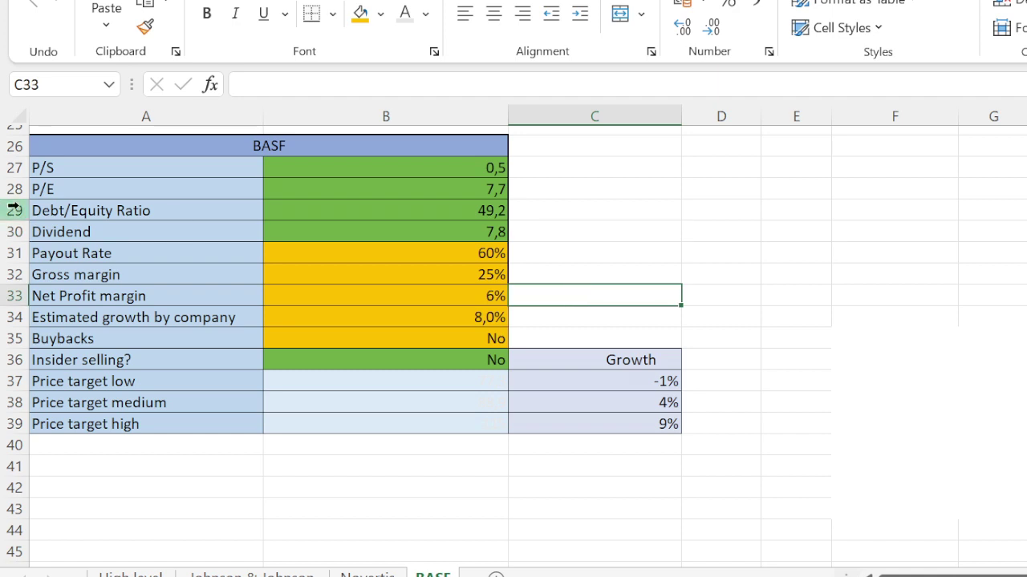
left_click_drag(96, 231, 449, 233)
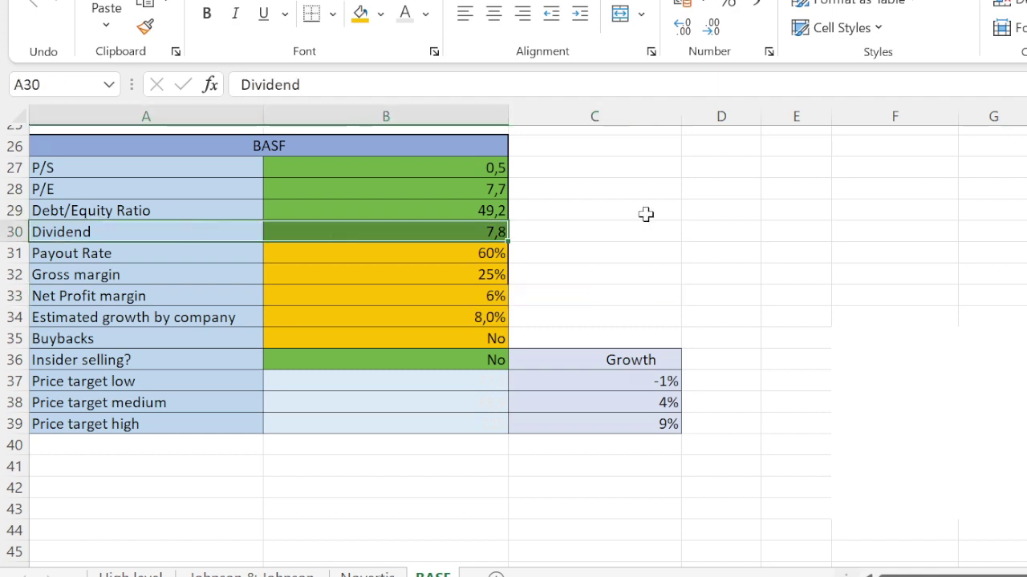
left_click(624, 254)
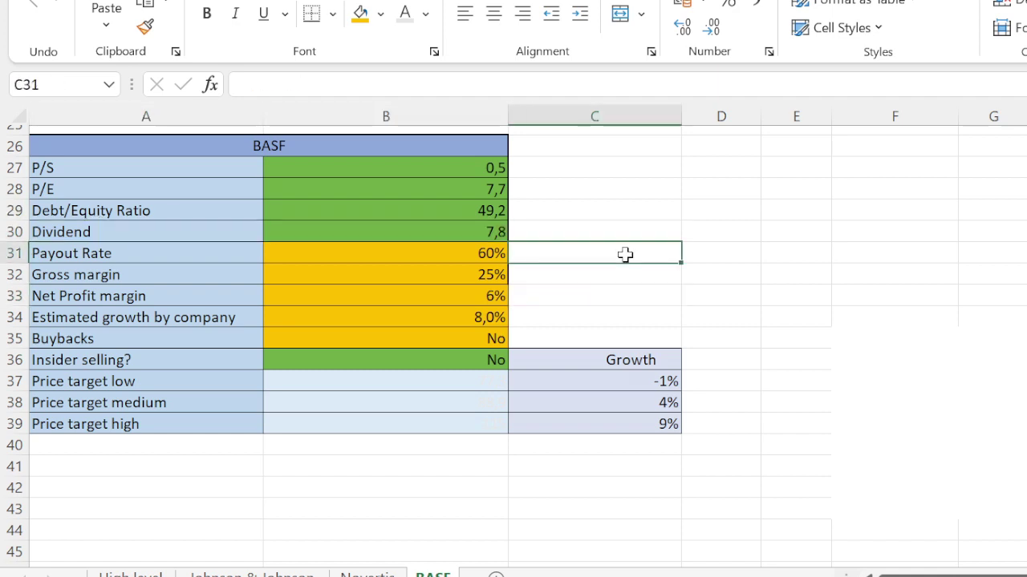
Examine the Payout Rate, Gross margin and Net Profit margin values of the BASF table by selecting them.
left_click(598, 280)
left_click(443, 255)
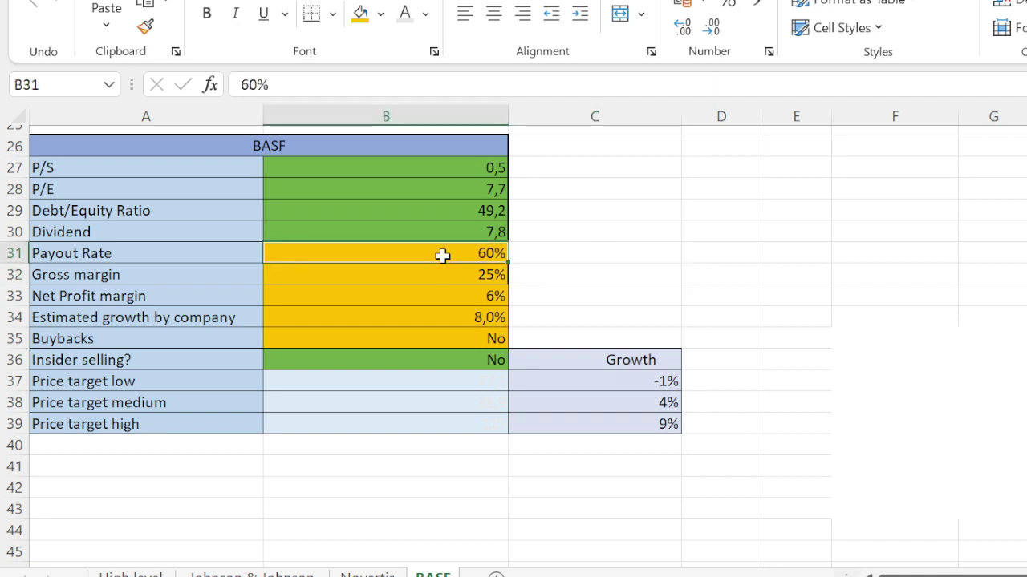
left_click(593, 251)
left_click(389, 251)
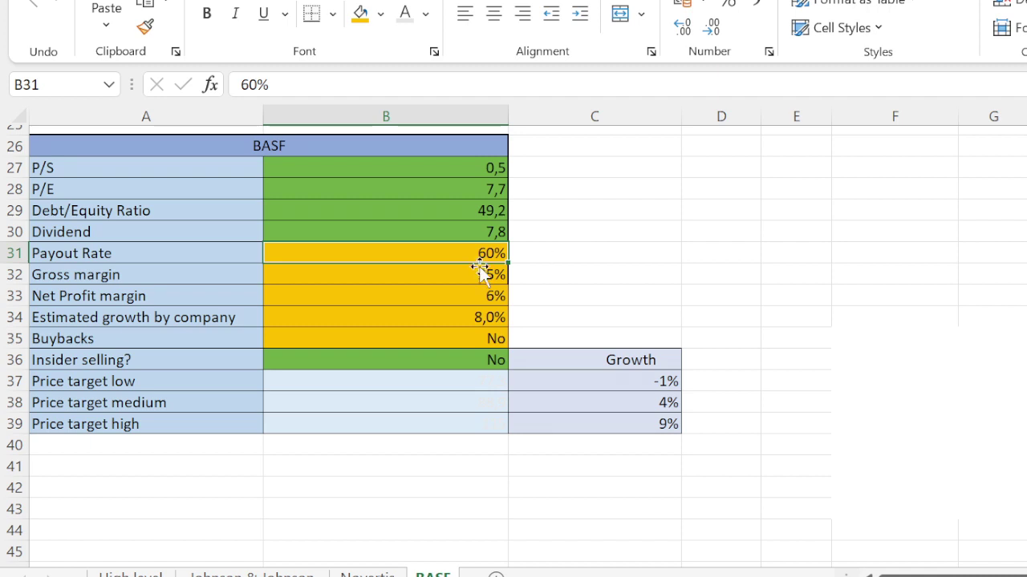
left_click(437, 271)
left_click_drag(432, 304, 440, 271)
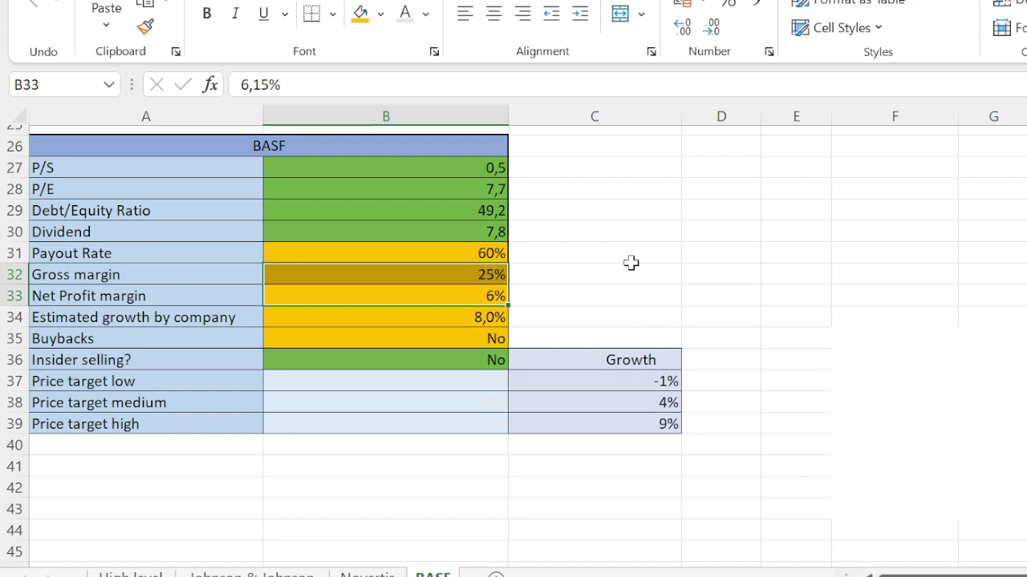
left_click(539, 298)
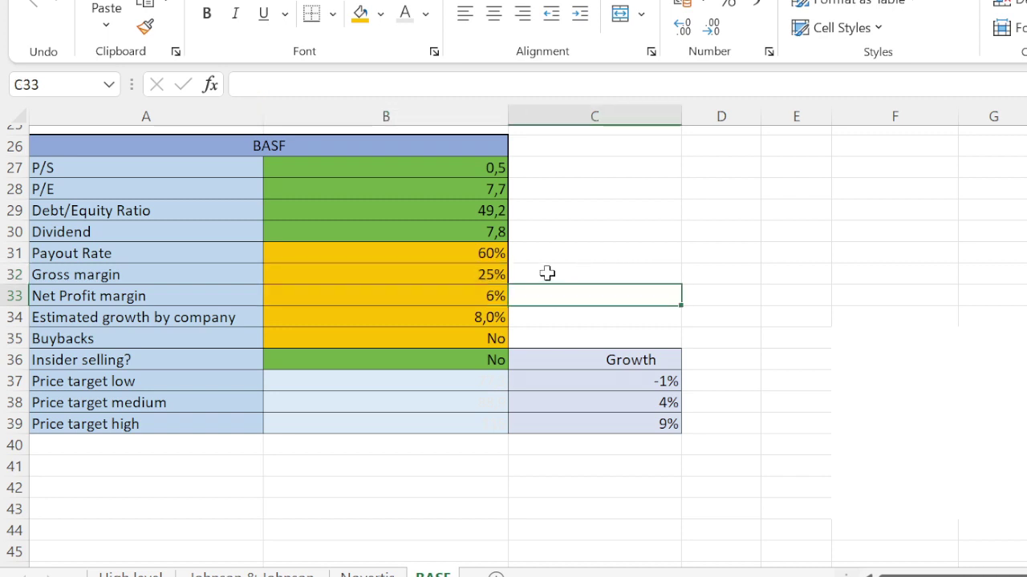
Set BASF's estimated growth by company to 1,5%.
left_click(406, 317)
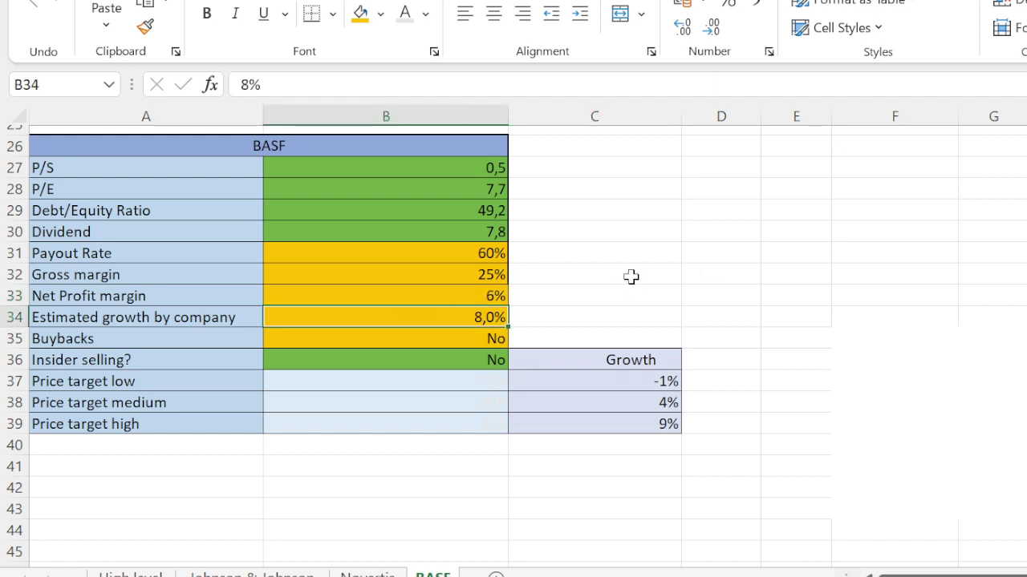
type("1,5")
key("Return")
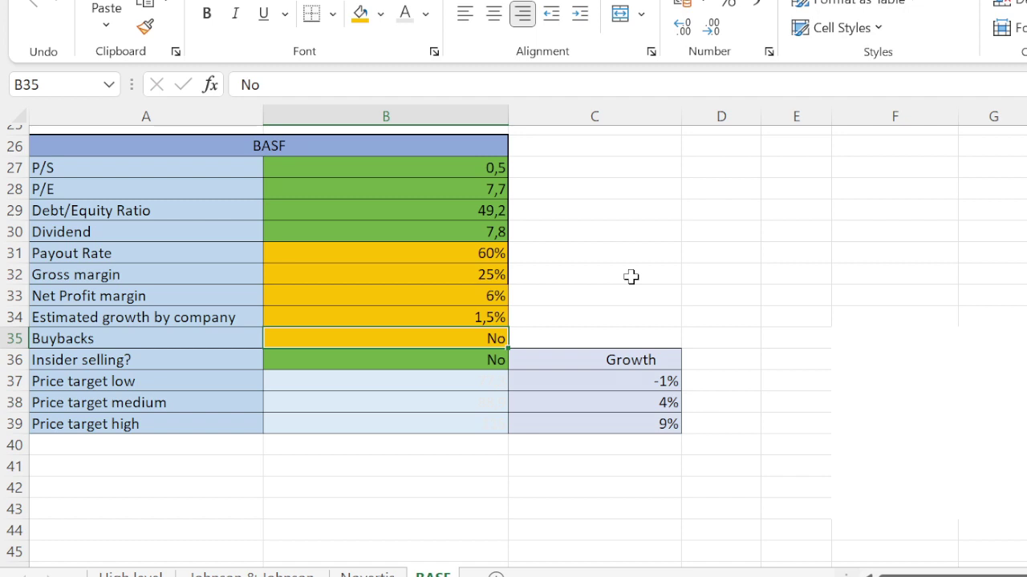
key("Up")
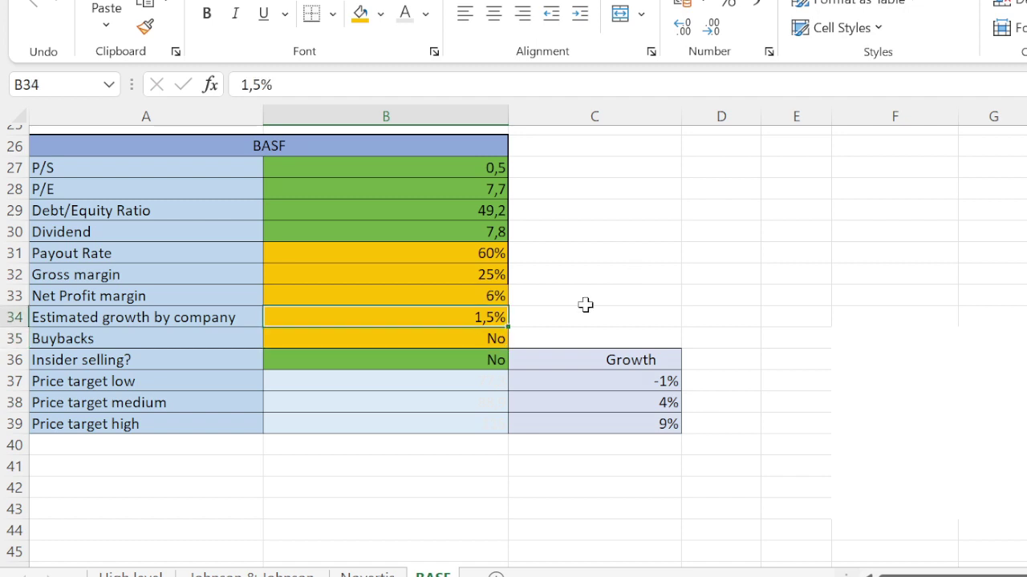
left_click(586, 311)
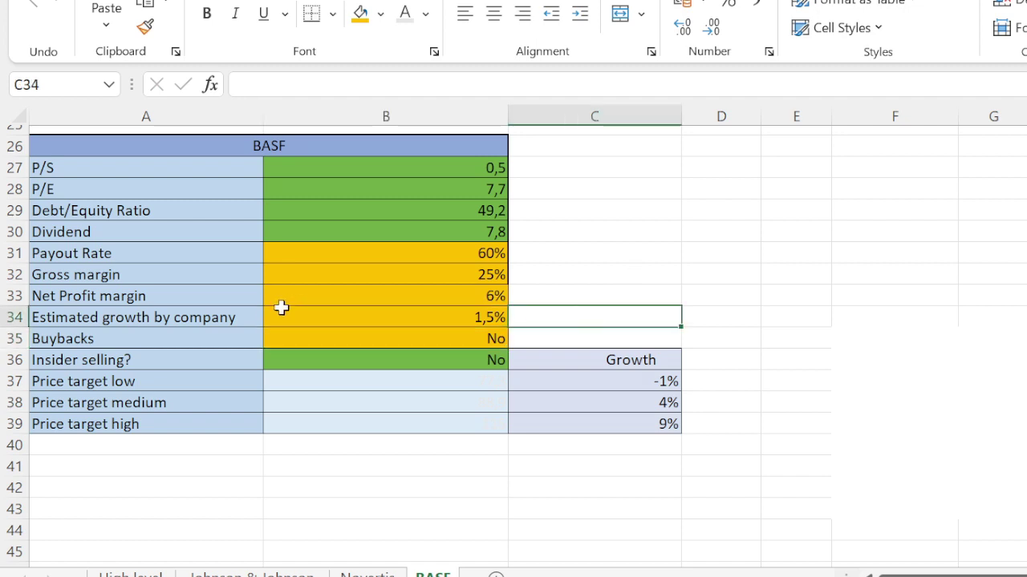
Extend the estimated growth row's label to "Estimated growth by company (3Y)".
double_click(255, 318)
type("9%")
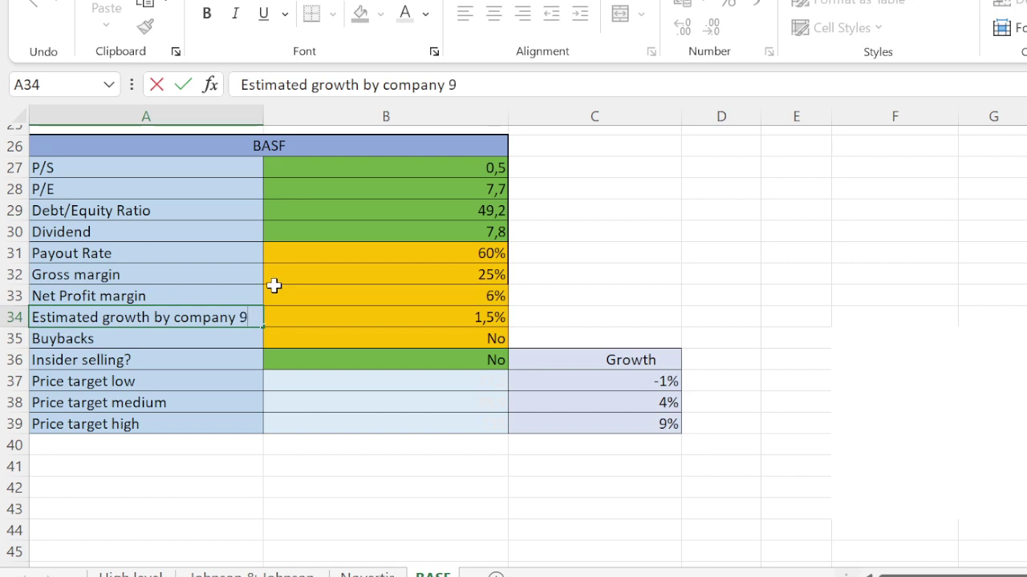
key("BackSpace")
key("BackSpace")
key("BackSpace")
type("(3Y)")
key("Return")
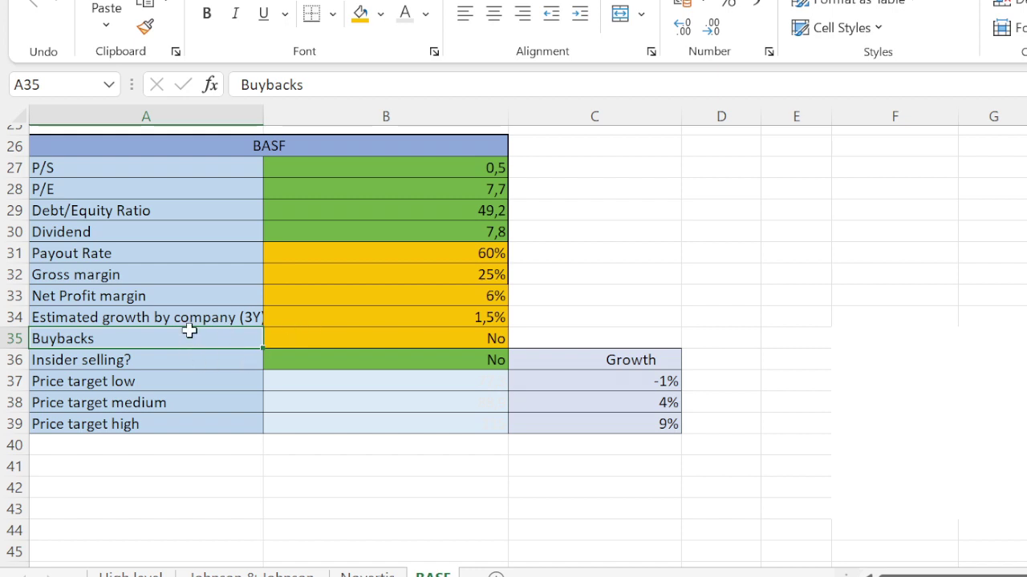
Examine the Buybacks entry and the Dividend row of the BASF table by selecting them.
left_click_drag(176, 334, 372, 339)
left_click(591, 282)
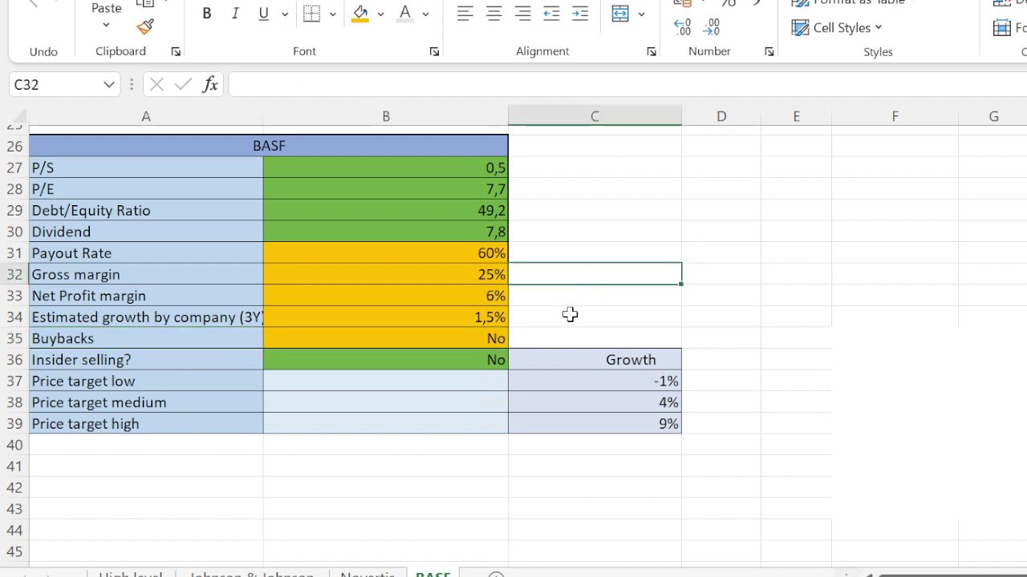
left_click(340, 339)
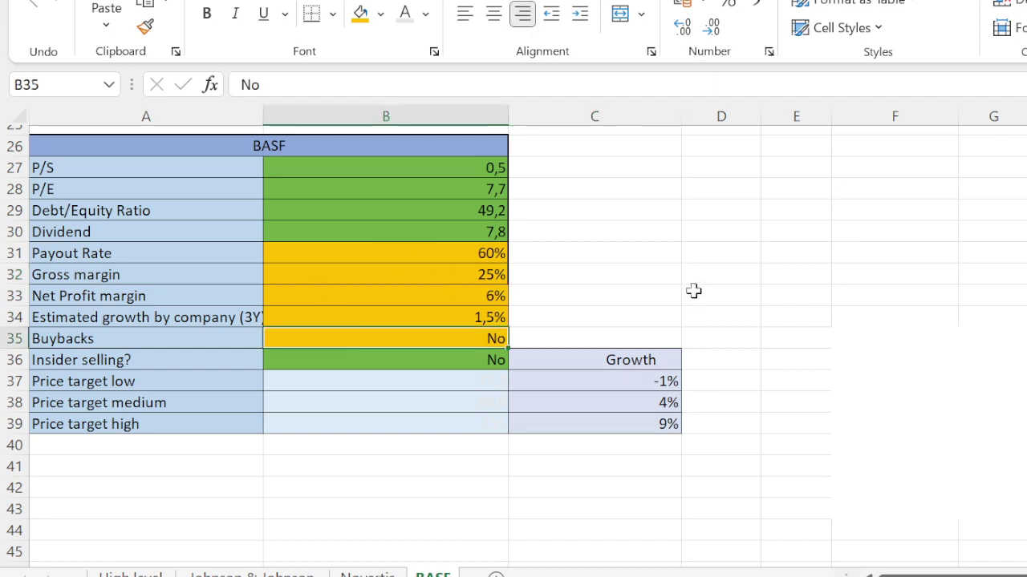
left_click_drag(356, 228, 115, 227)
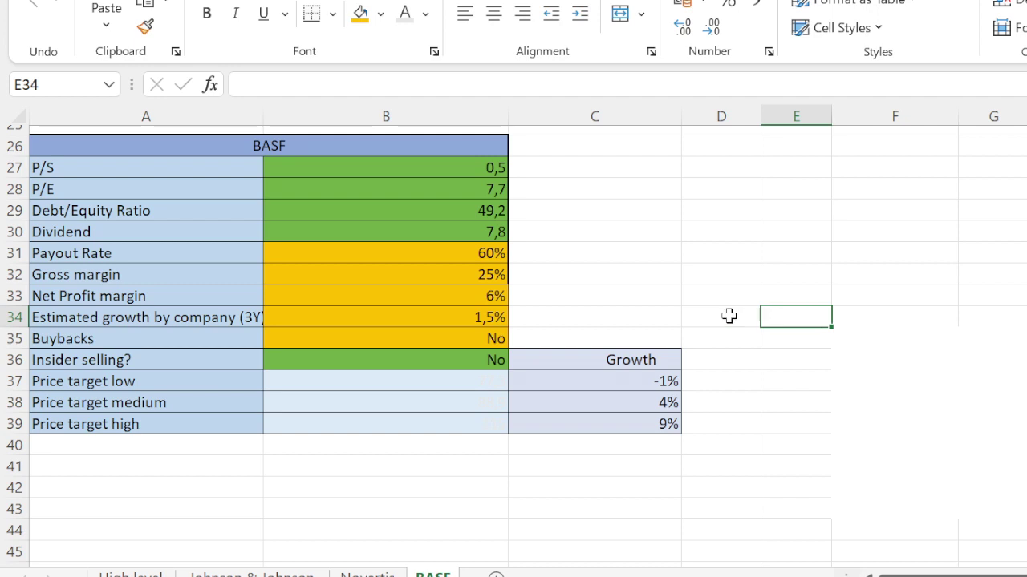
Review the Growth column of the price targets, focusing on the growth assumed for the low price target.
left_click(650, 377)
left_click_drag(650, 377, 620, 438)
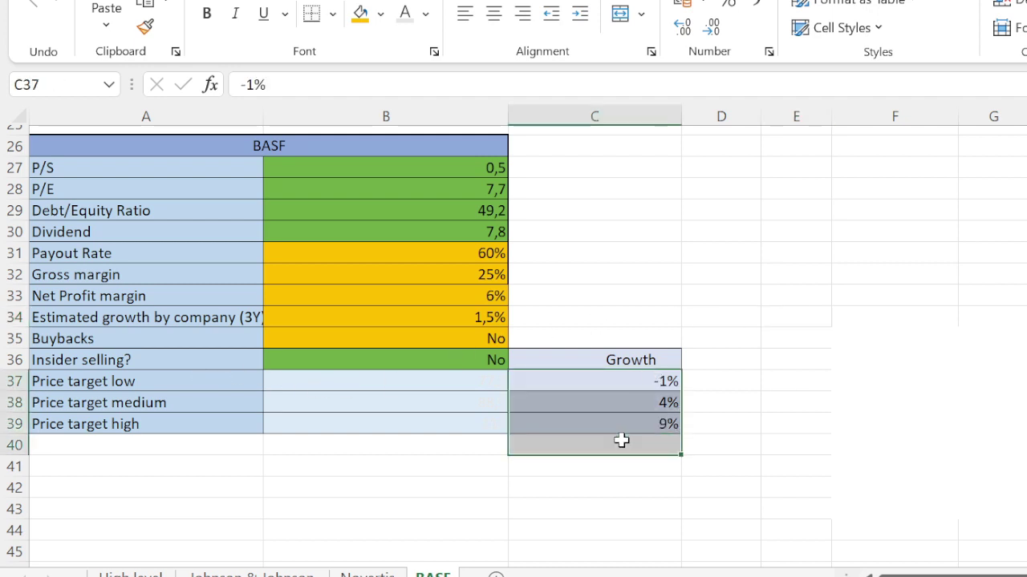
left_click(687, 294)
left_click(169, 382)
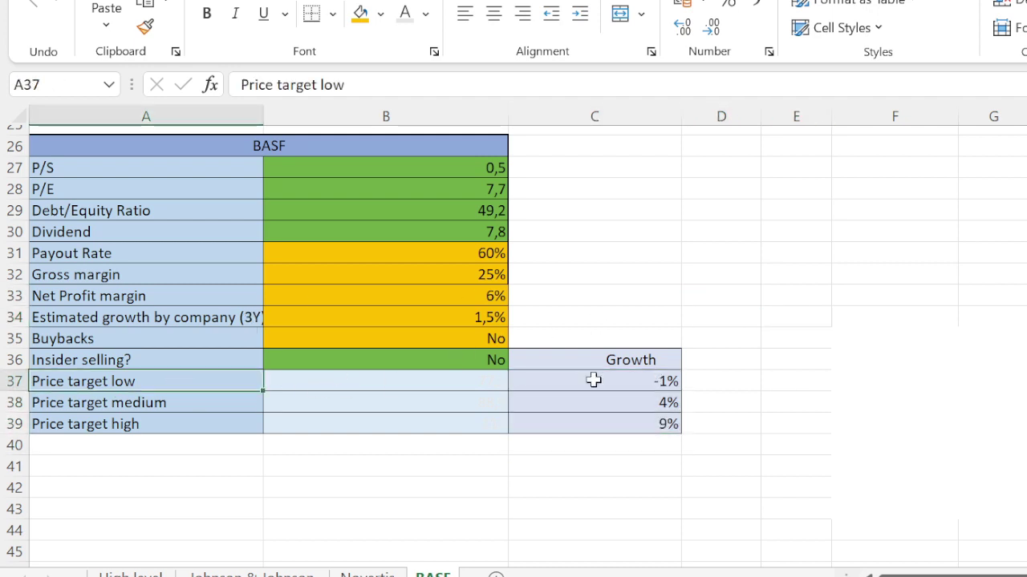
left_click(638, 384)
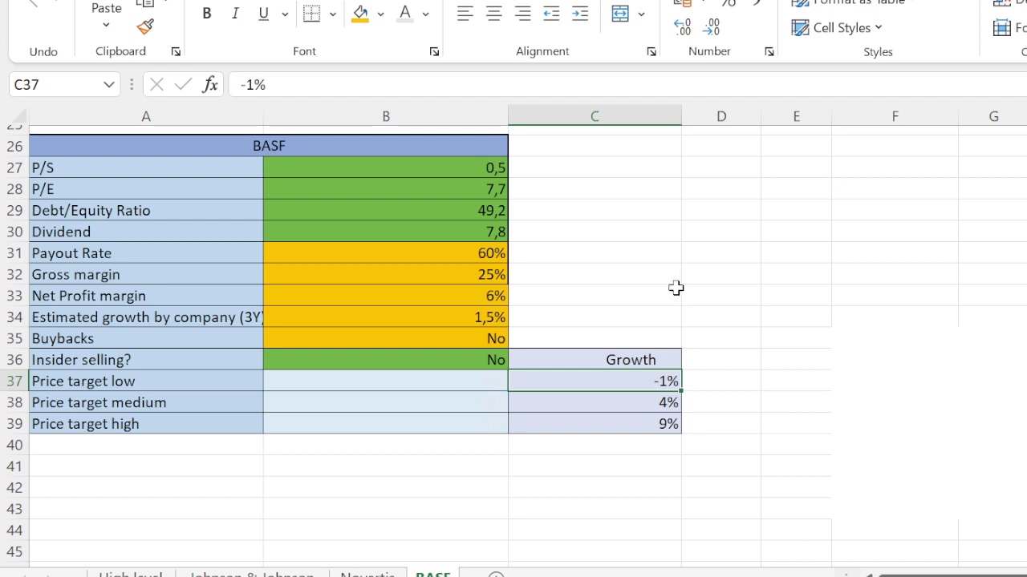
left_click(551, 287)
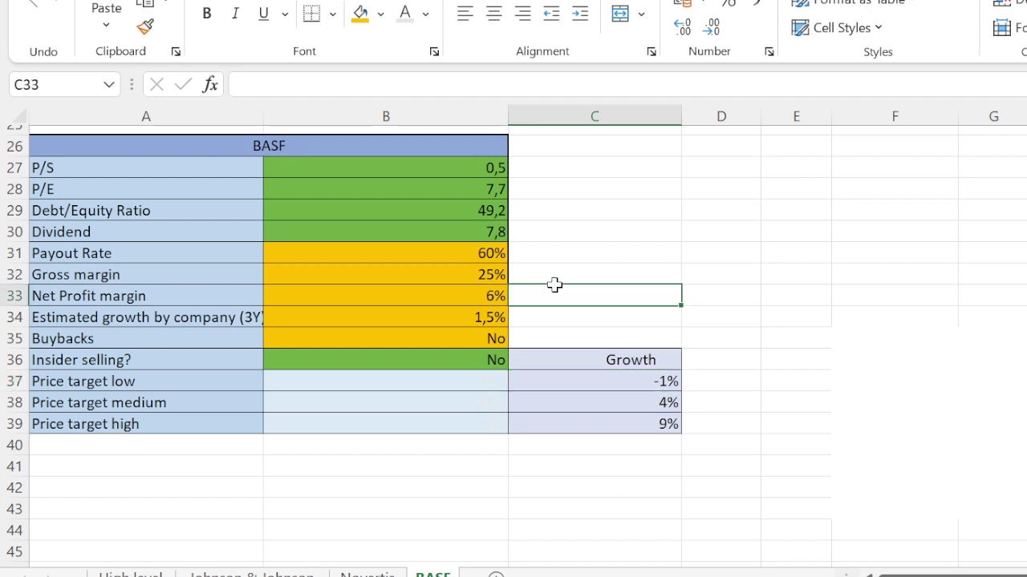
left_click(568, 225)
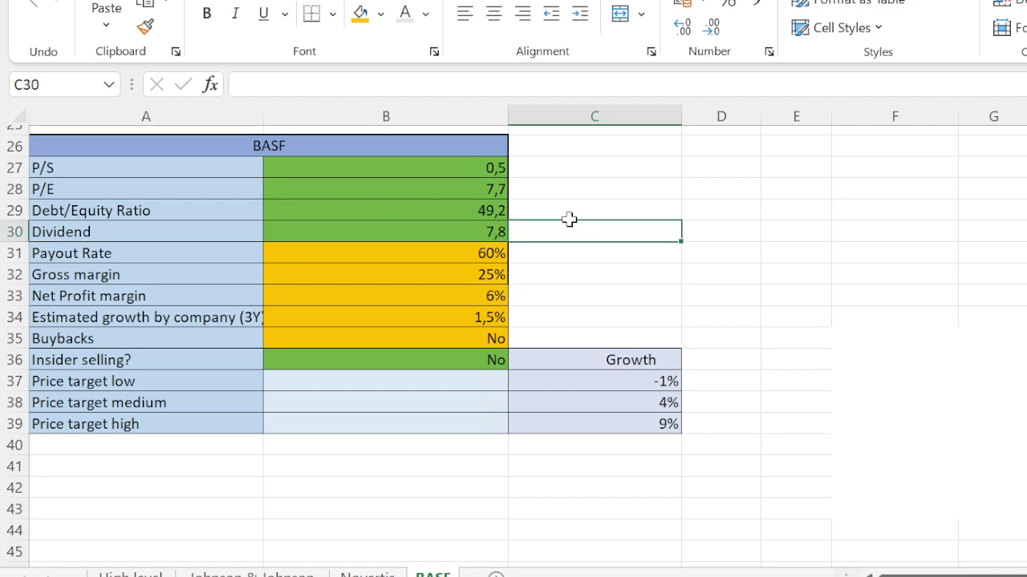
left_click(580, 164)
left_click(566, 232)
Examine the growth assumptions for the medium and high price targets and compare all three scenarios.
left_click_drag(132, 396, 606, 397)
left_click(630, 328)
left_click(605, 426)
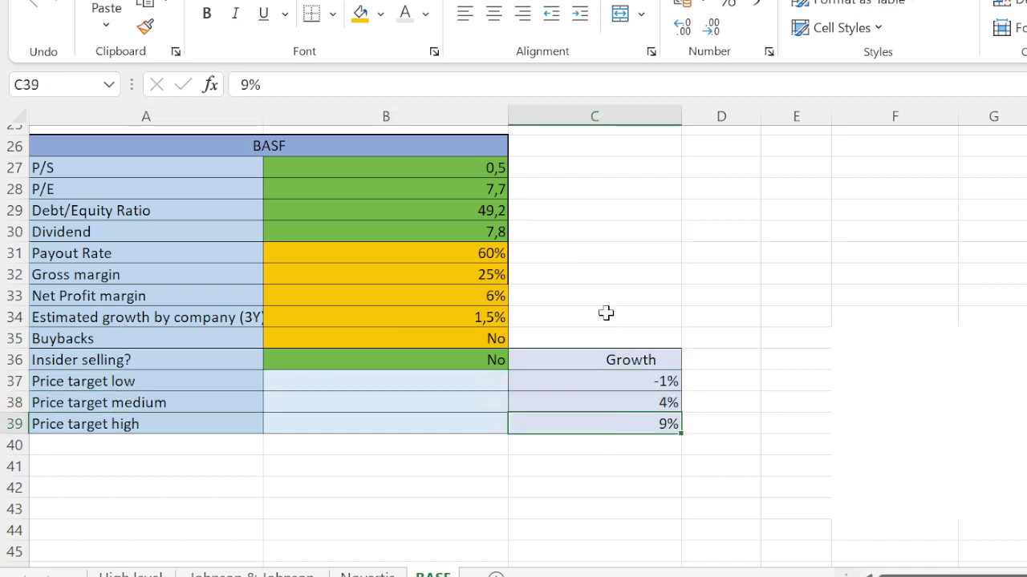
left_click(604, 315)
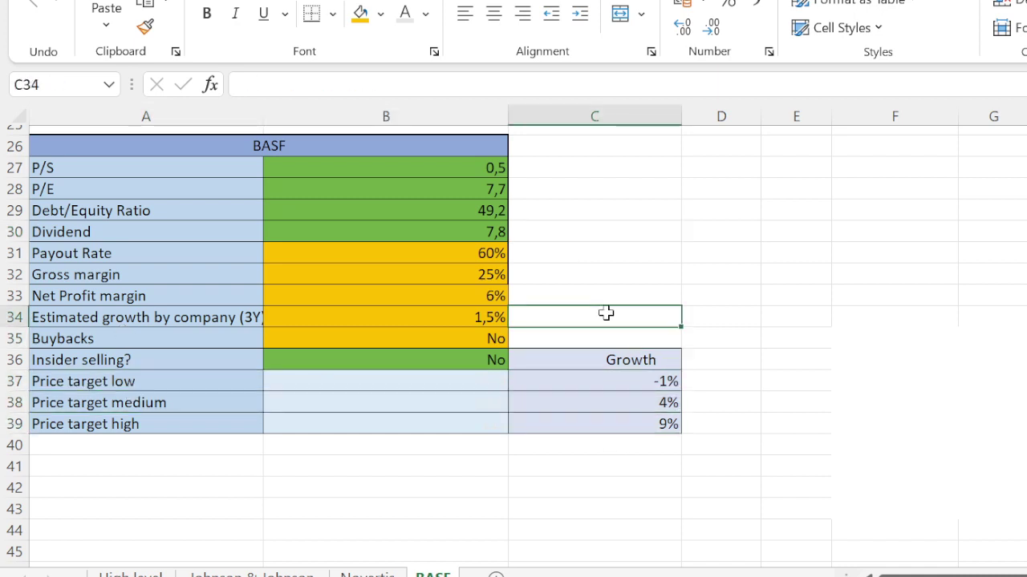
left_click(611, 402)
left_click_drag(640, 410, 635, 424)
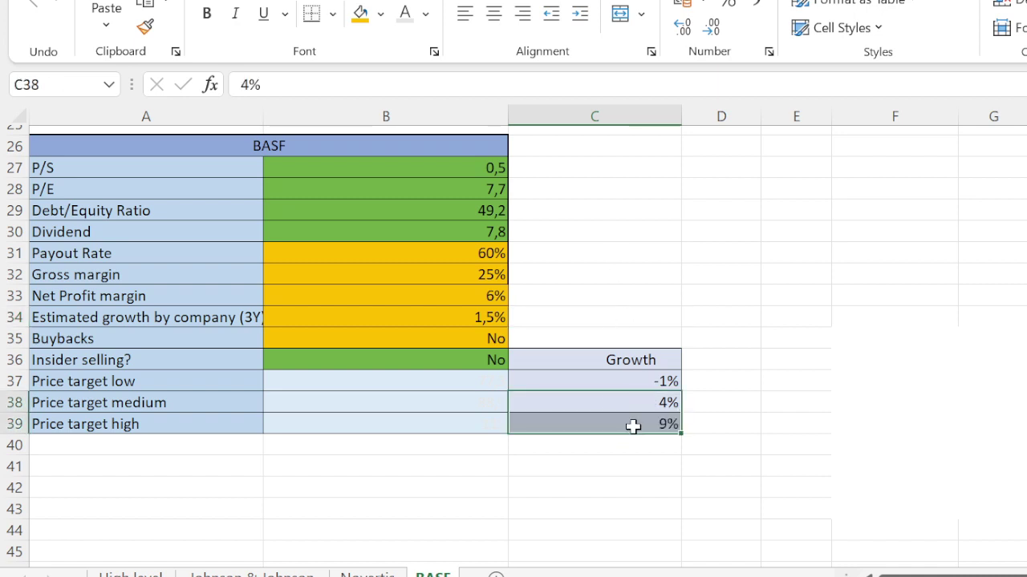
left_click(631, 290)
left_click_drag(652, 381, 631, 428)
left_click(630, 274)
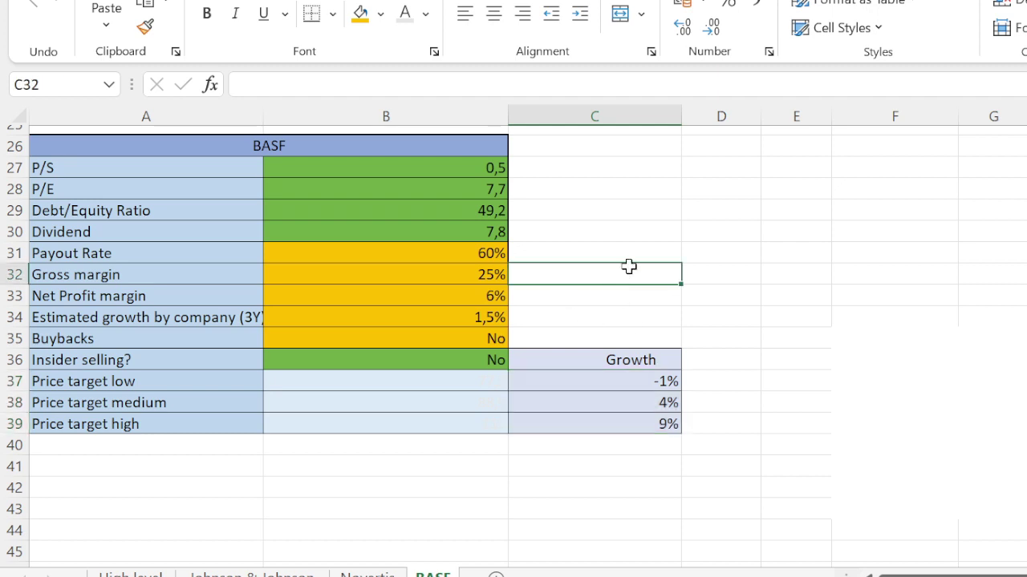
left_click(622, 212)
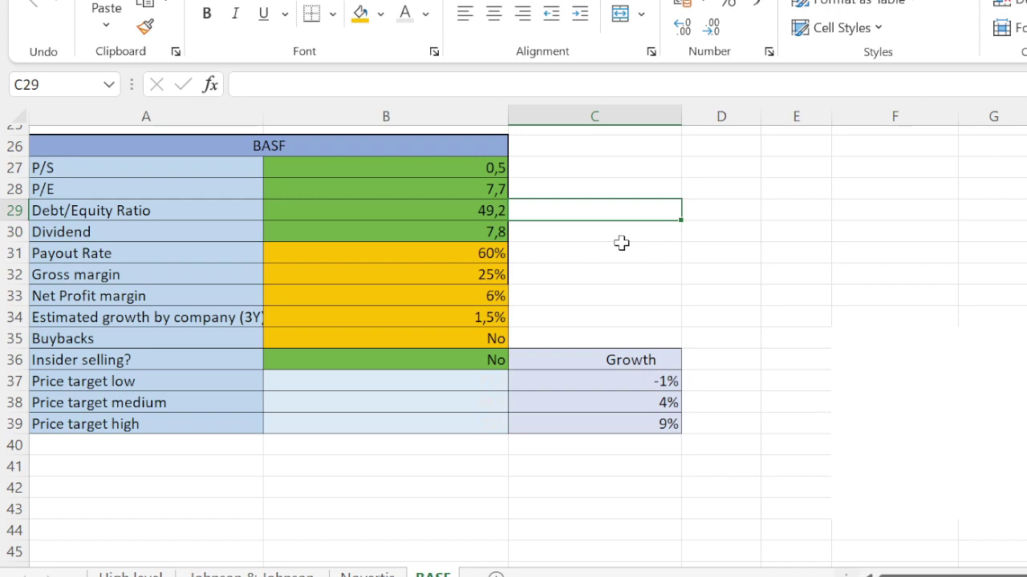
Look over the 2 Stage Free Cash Flow to Equity model from its inputs down to the current discount and price target.
scroll(622, 243, "up", 8)
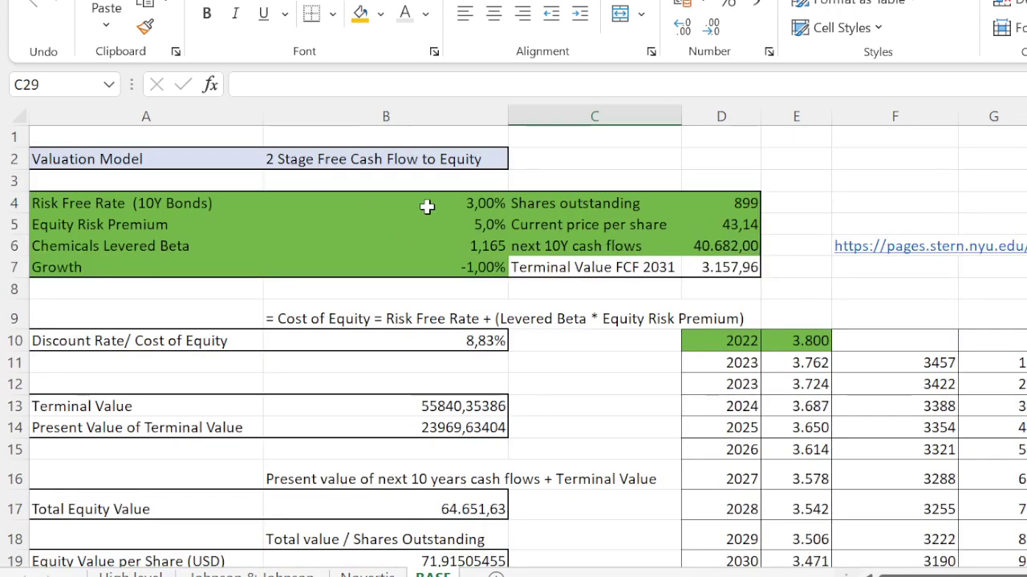
left_click(359, 164)
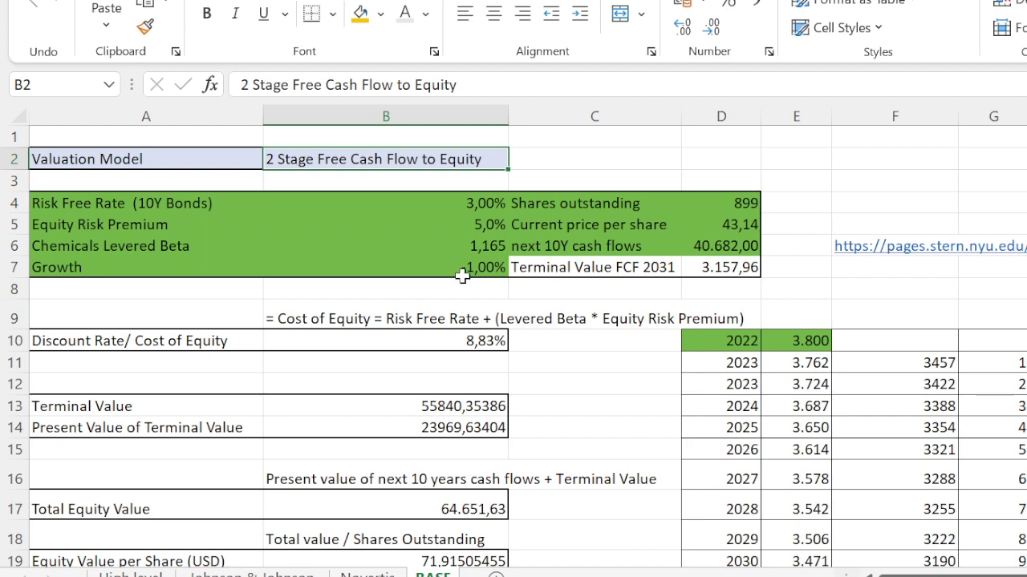
left_click(573, 293)
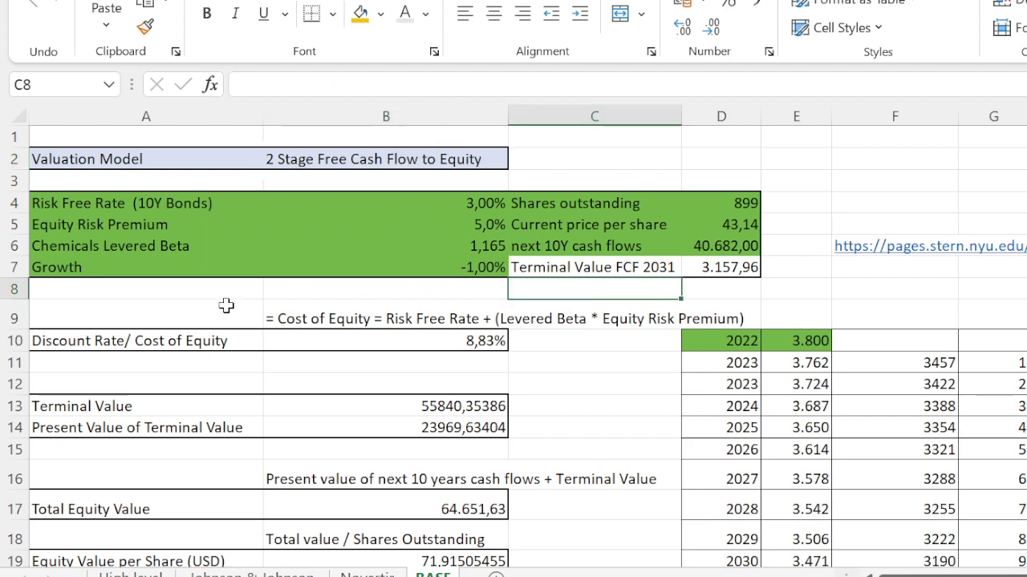
left_click(200, 296)
scroll(605, 311, "down", 1)
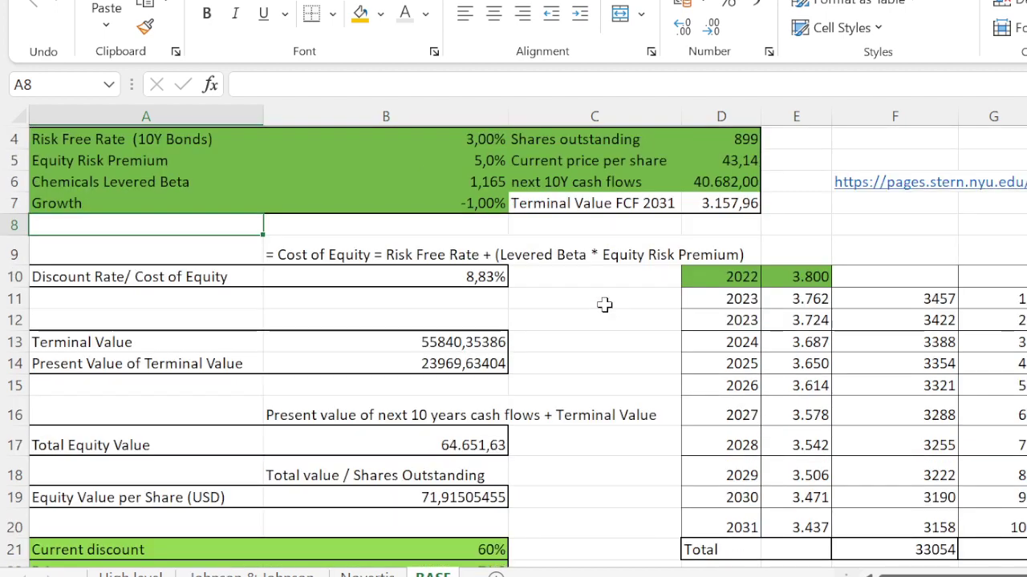
scroll(605, 309, "up", 1)
scroll(605, 307, "down", 2)
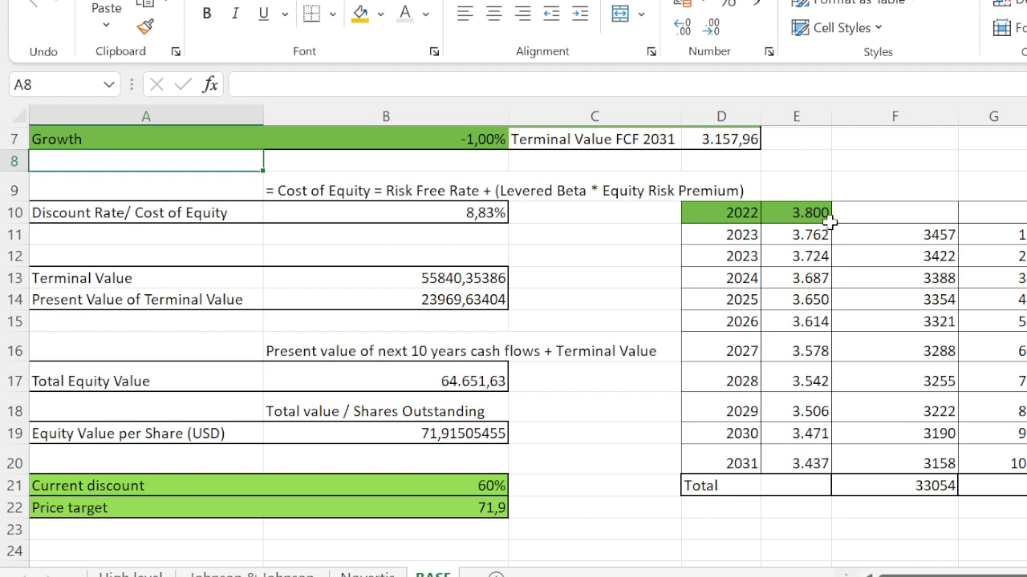
scroll(598, 293, "up", 2)
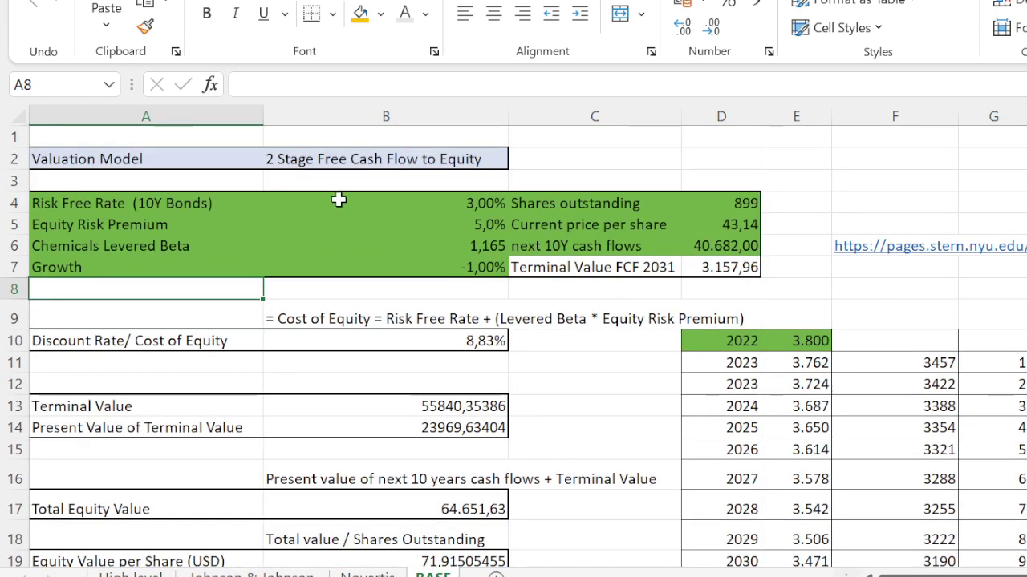
Examine the Risk Free Rate (10Y Bonds) and Equity Risk Premium inputs of the valuation model by selecting their cells.
left_click(385, 208)
left_click_drag(201, 203, 375, 206)
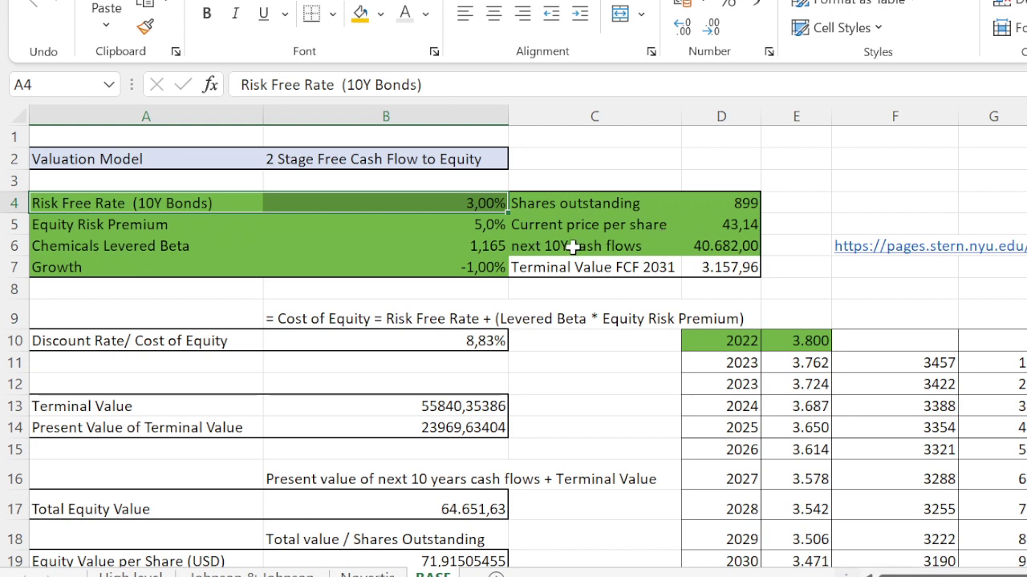
left_click(425, 203)
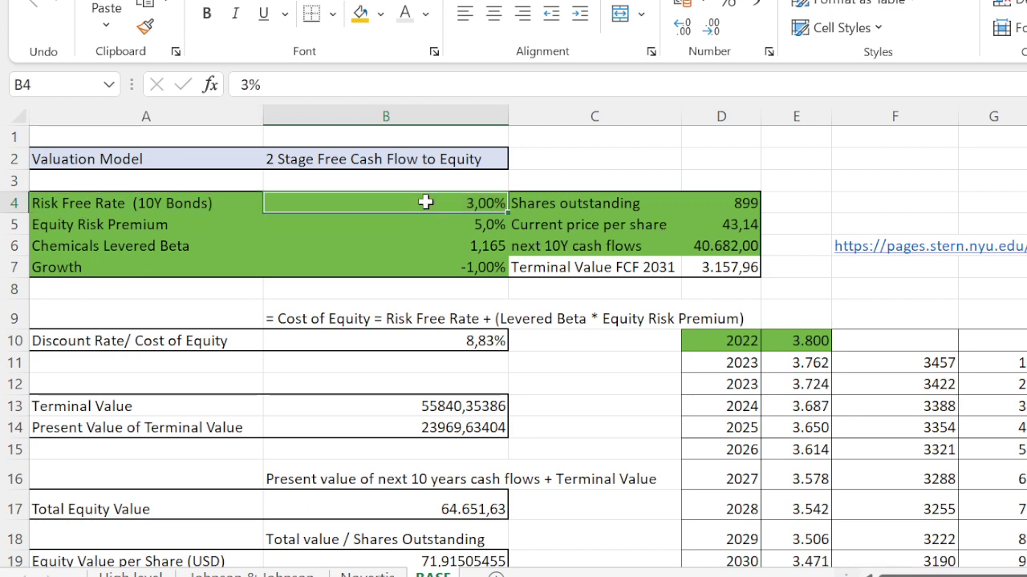
left_click(408, 222)
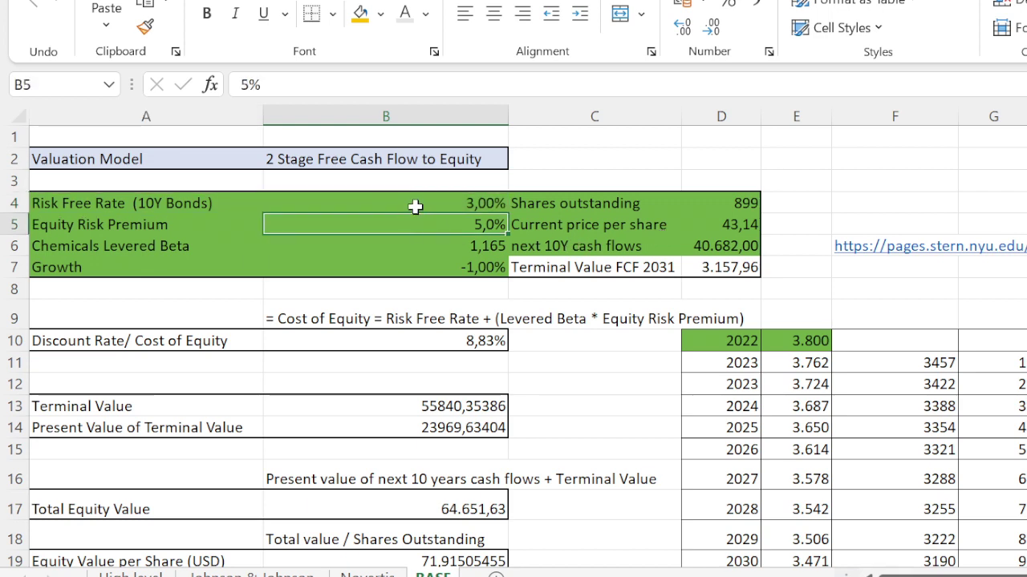
left_click(414, 207)
left_click(448, 230)
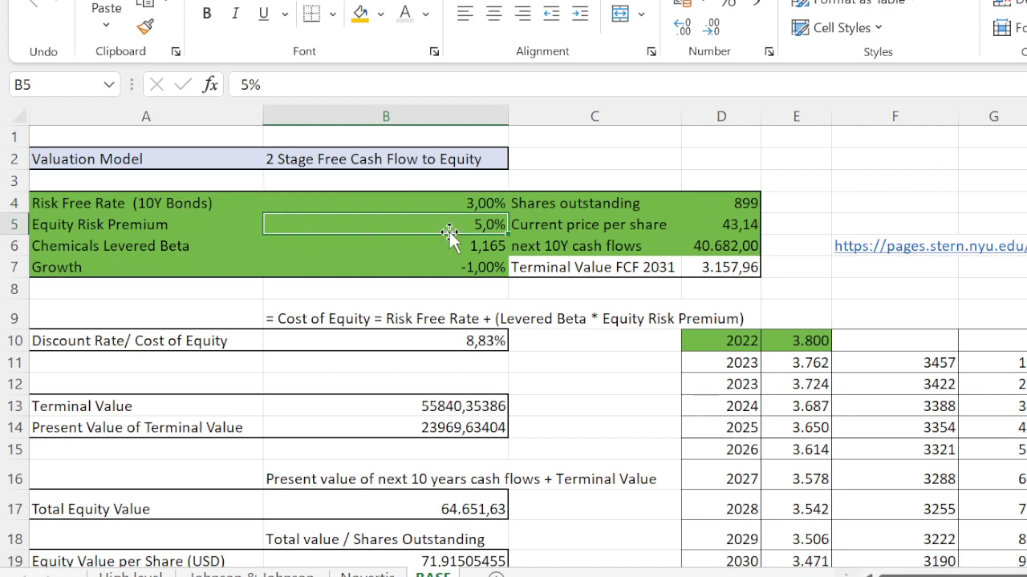
left_click(598, 320)
left_click(594, 293)
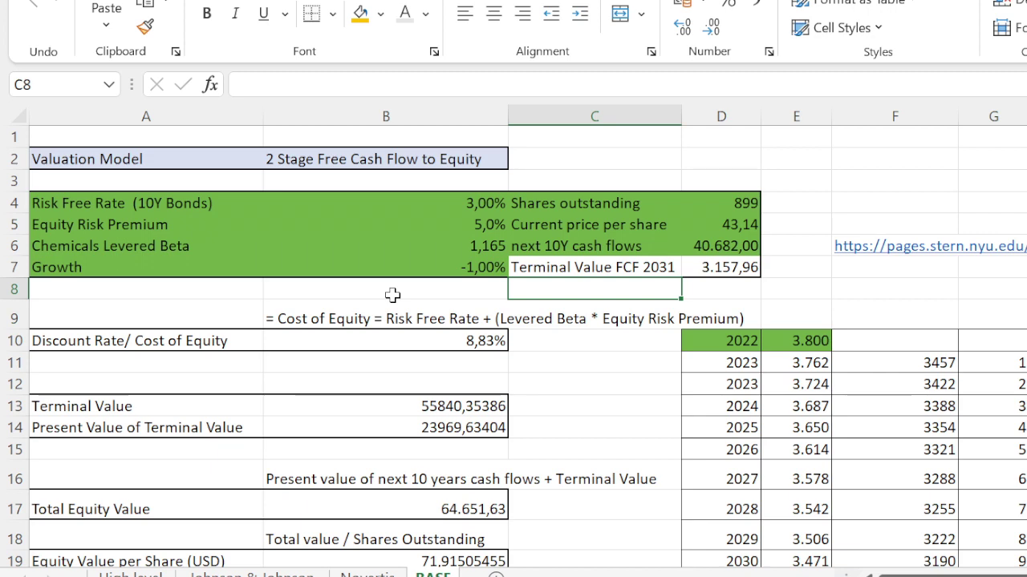
left_click(766, 294)
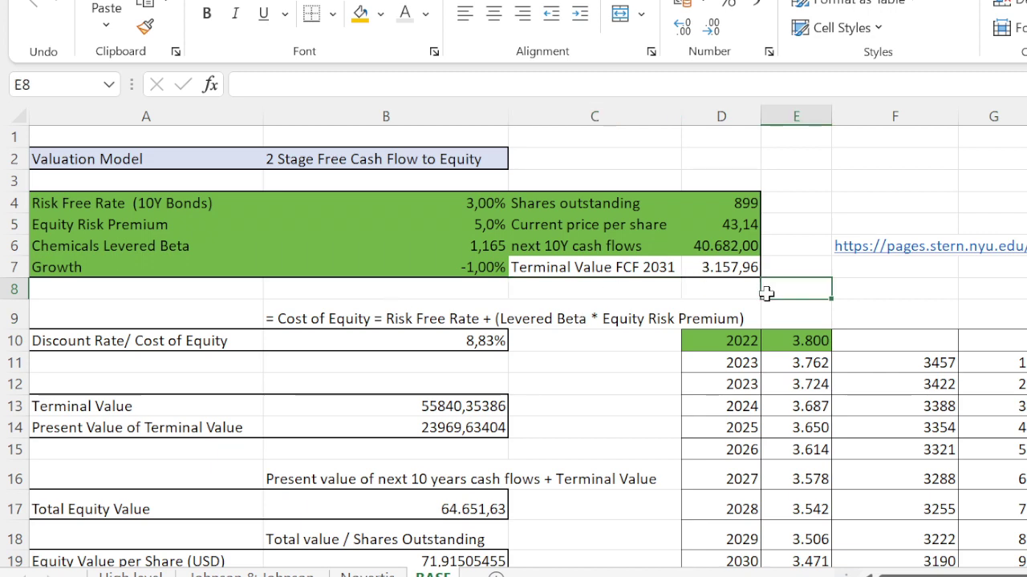
Examine the Shares outstanding, Current price per share and Growth inputs of the valuation model by selecting their cells.
left_click(726, 207)
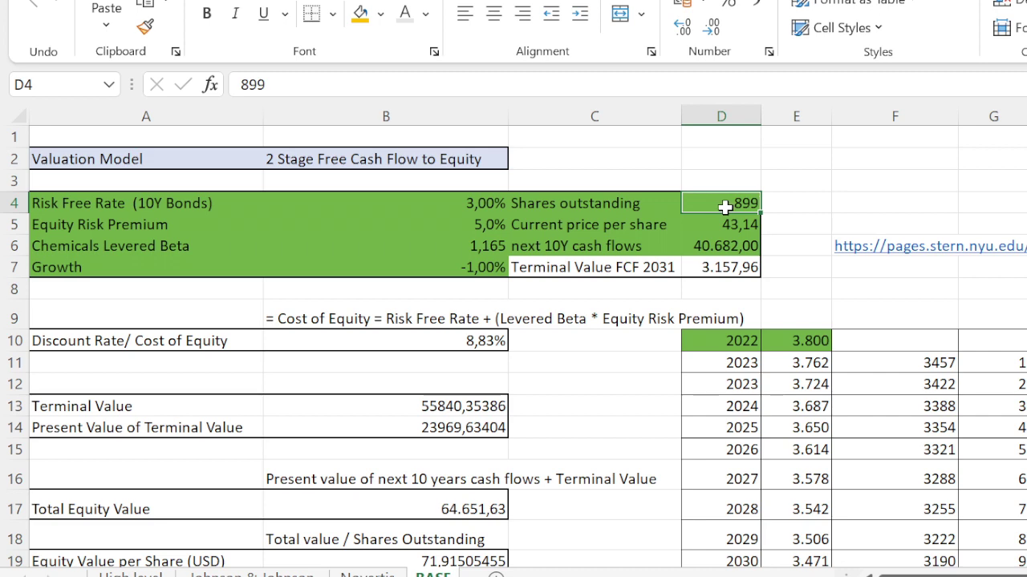
left_click(717, 227)
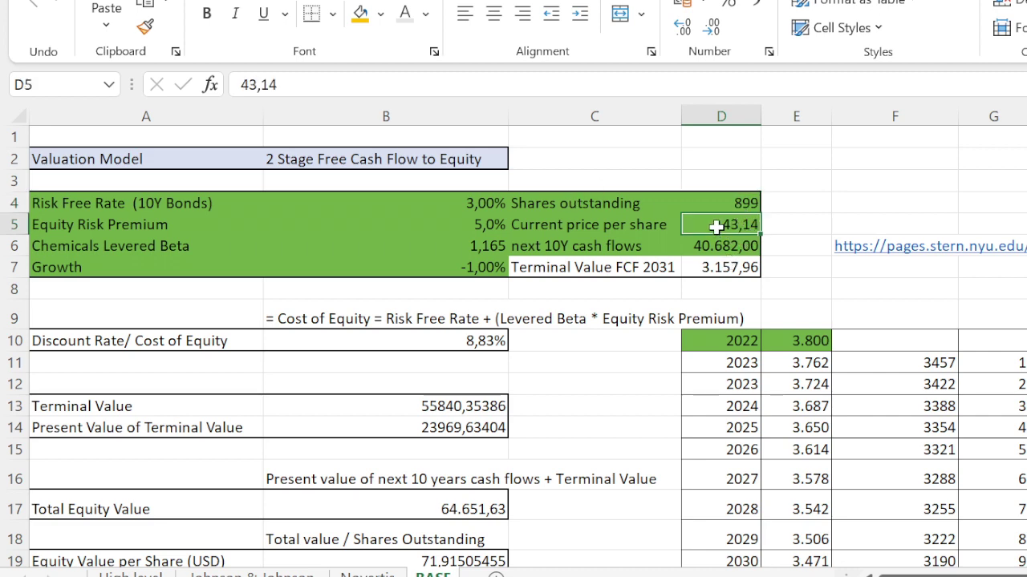
left_click(405, 268)
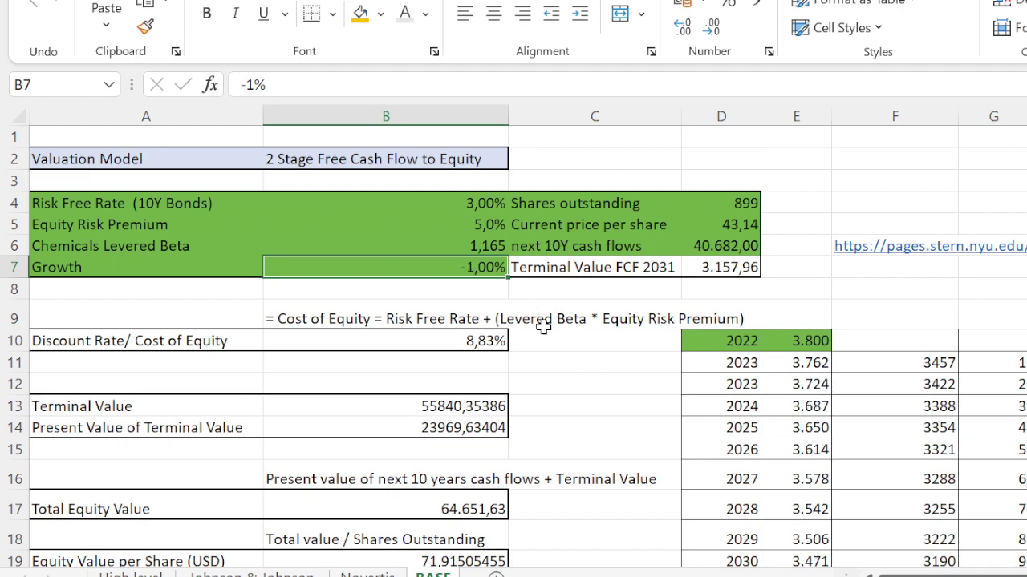
Examine the Current discount and Price target cells produced by the low-growth scenario.
scroll(543, 327, "down", 2)
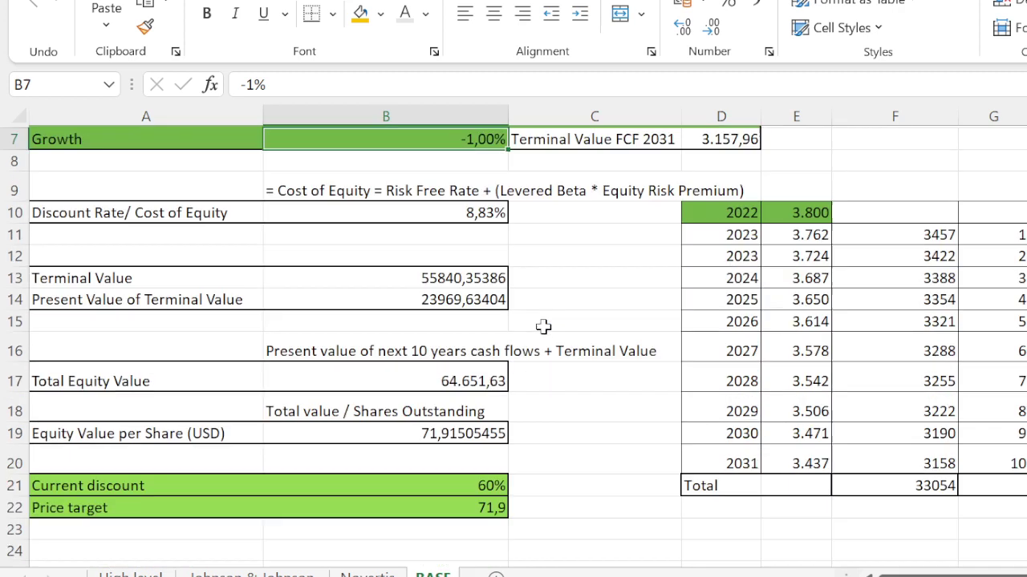
left_click(411, 511)
left_click(416, 485)
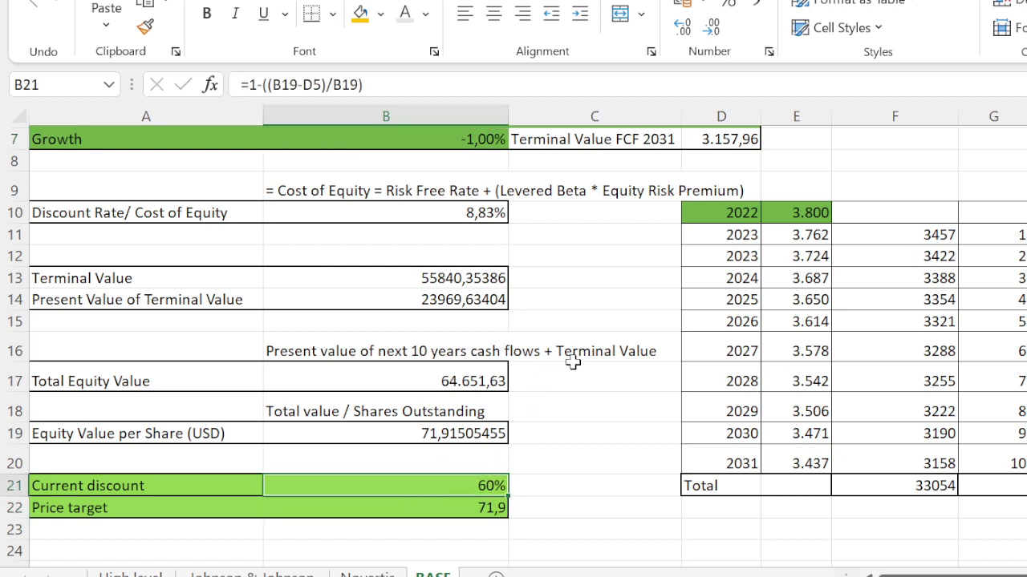
left_click(392, 510)
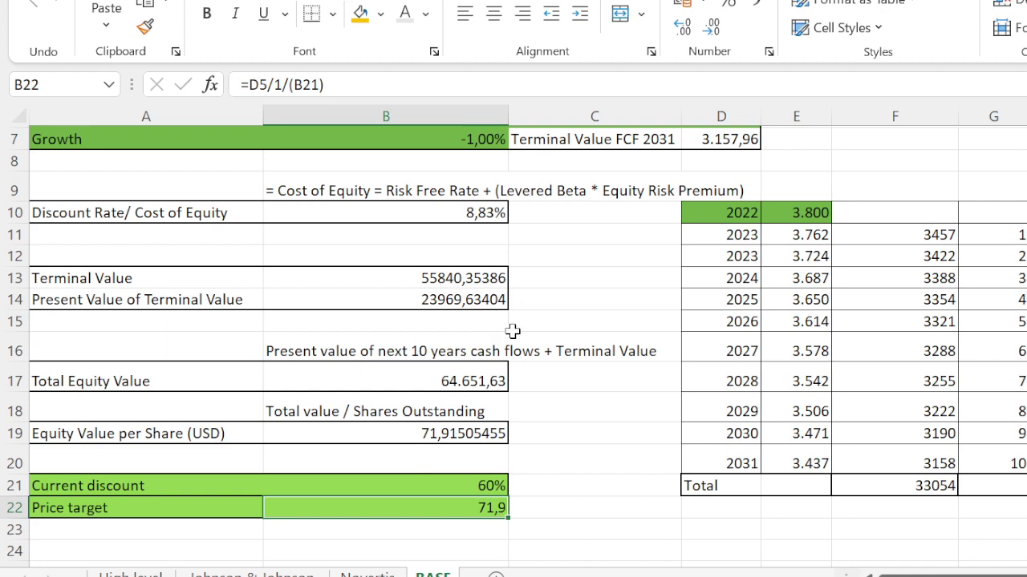
Set the valuation model's Growth input to 4% for the medium scenario and check the recalculated price target.
scroll(512, 331, "up", 2)
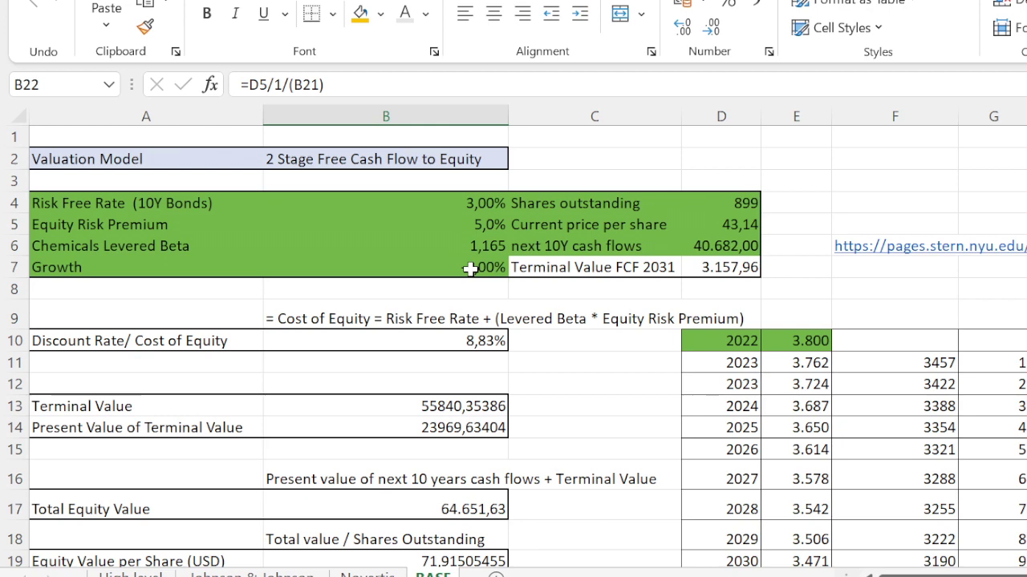
left_click(470, 269)
type("4")
key("Return")
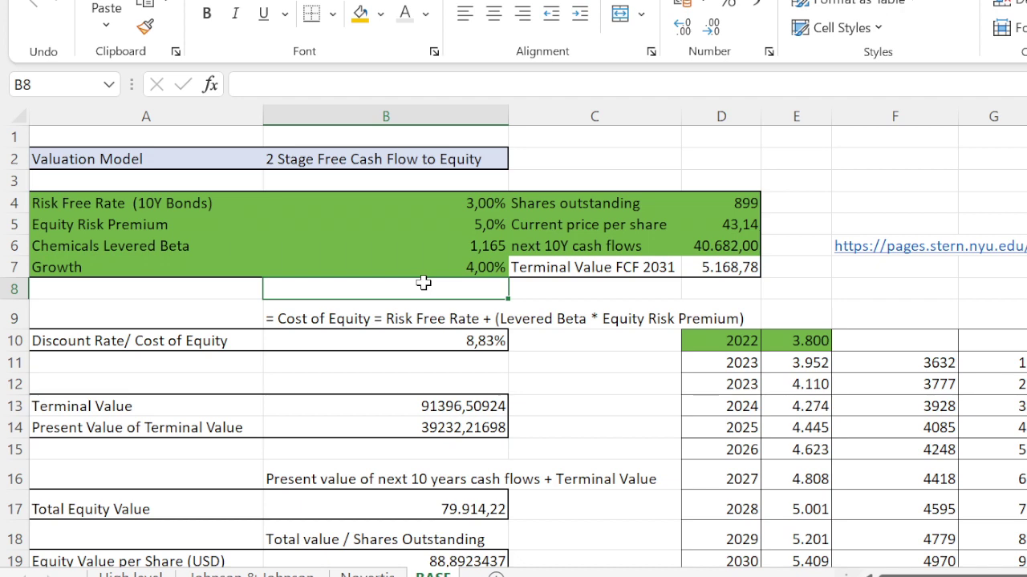
left_click(572, 292)
left_click(591, 363)
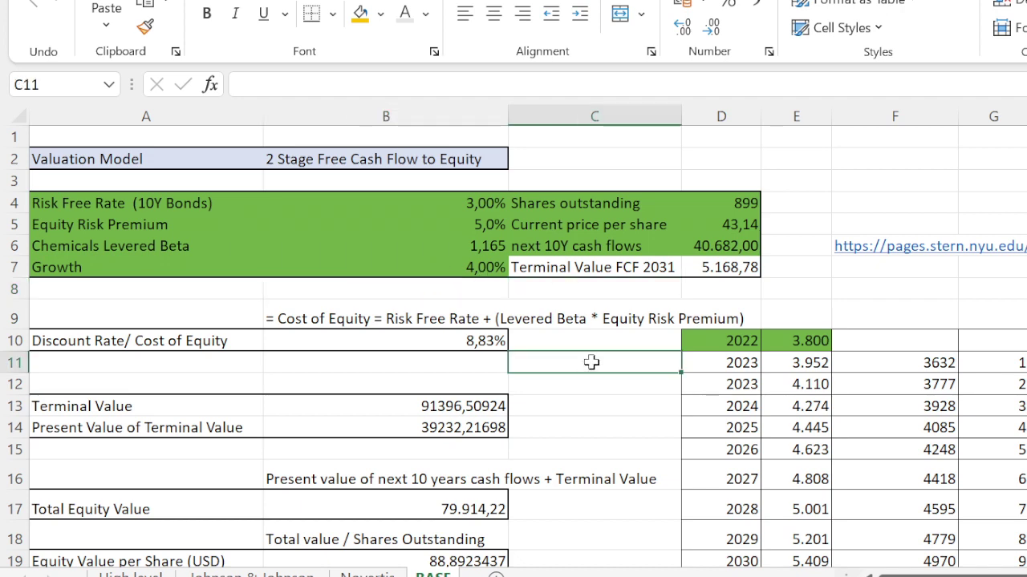
left_click(599, 345)
scroll(577, 378, "down", 2)
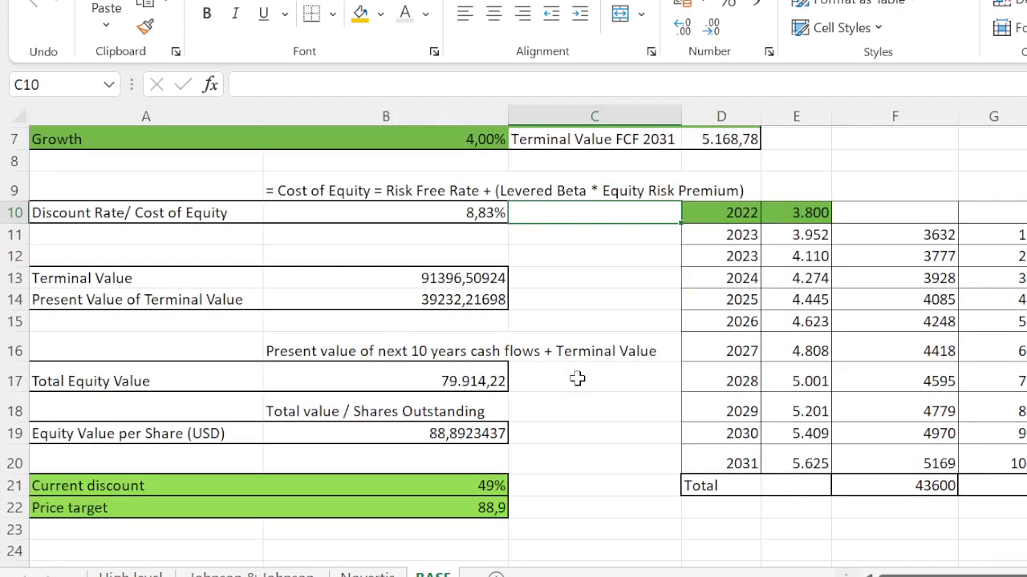
left_click(442, 511)
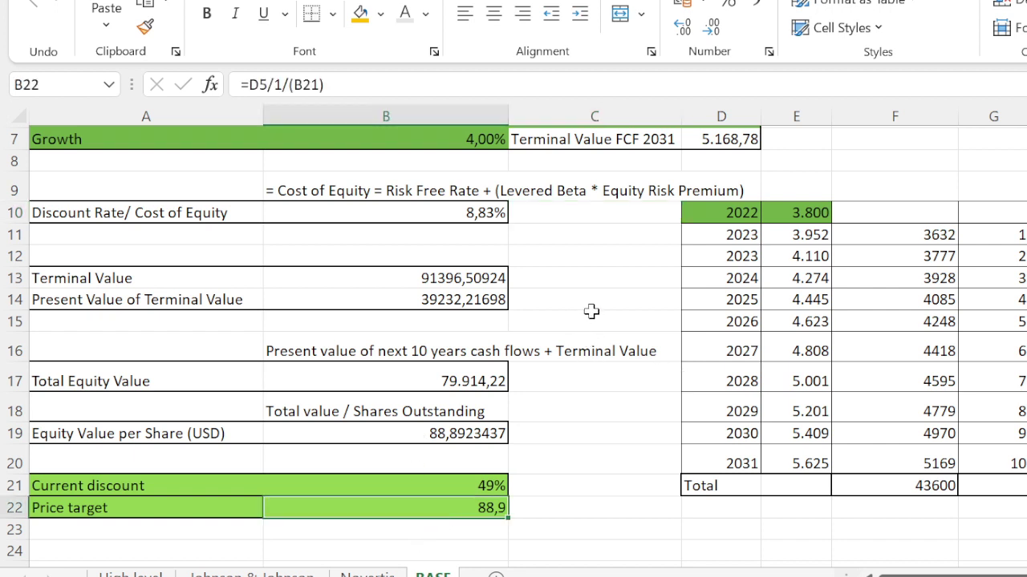
Set the valuation model's Growth input to 9% for the high scenario and check the recalculated price target.
scroll(561, 312, "up", 2)
left_click(481, 267)
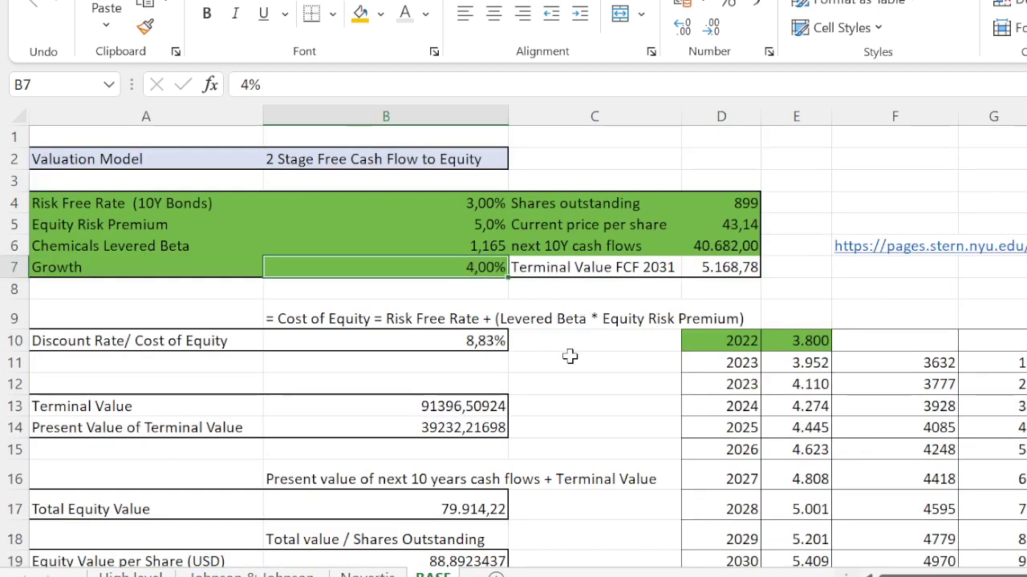
type("9")
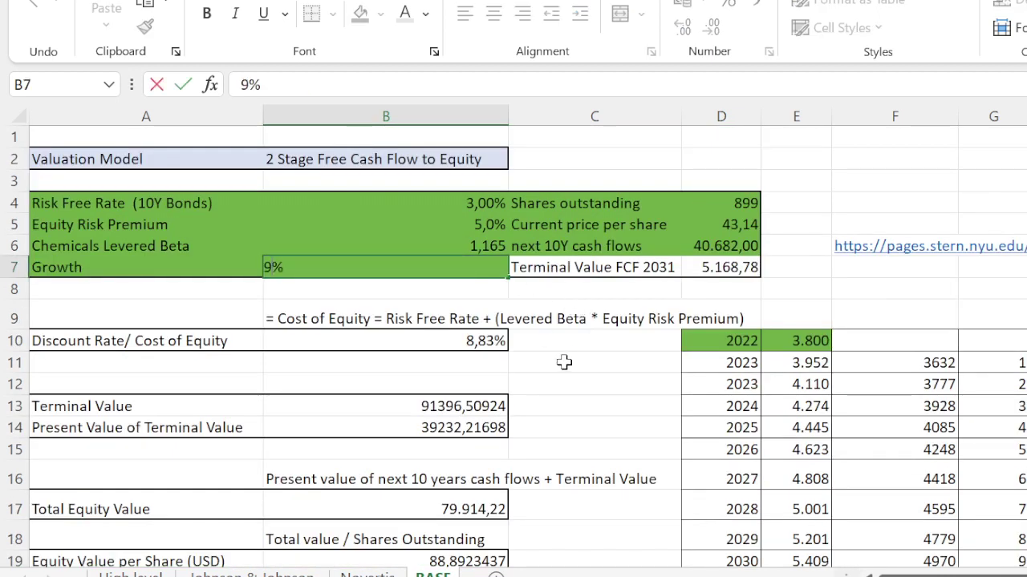
key("Return")
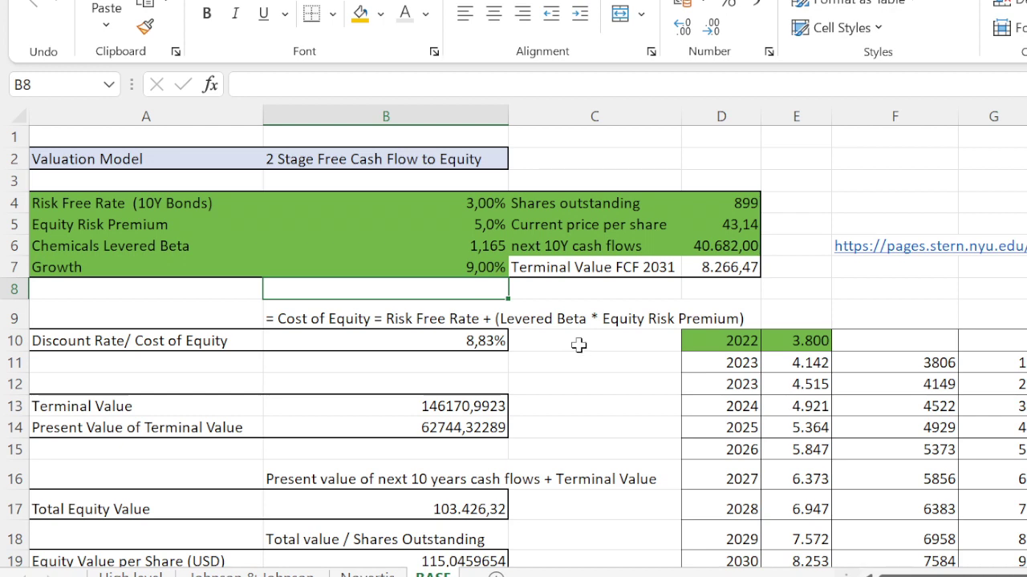
scroll(576, 347, "down", 2)
left_click(434, 514)
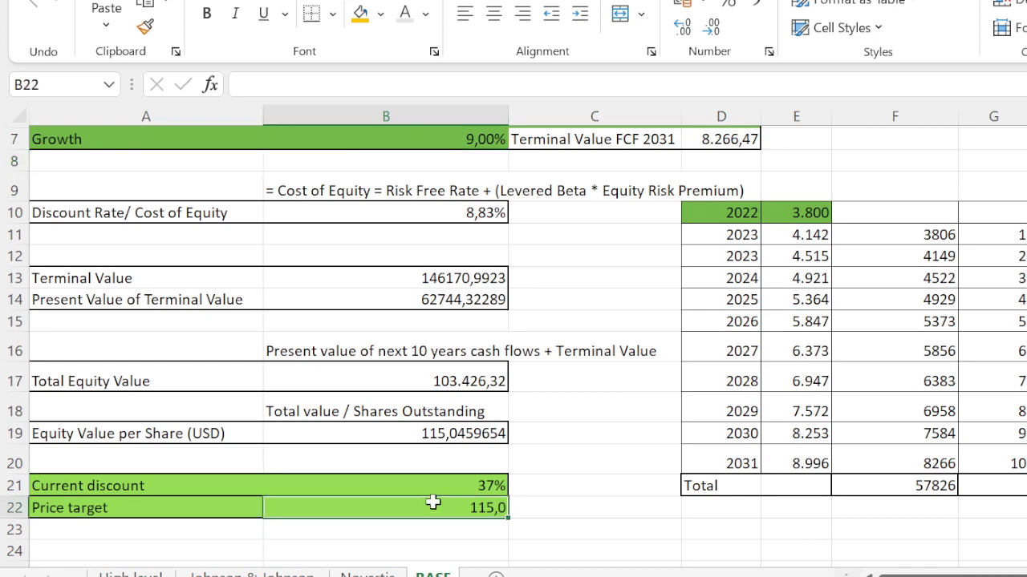
Reveal the hidden low, medium and high price target values in the BASF table by changing their font colour to black.
scroll(600, 389, "down", 3)
scroll(600, 389, "down", 3)
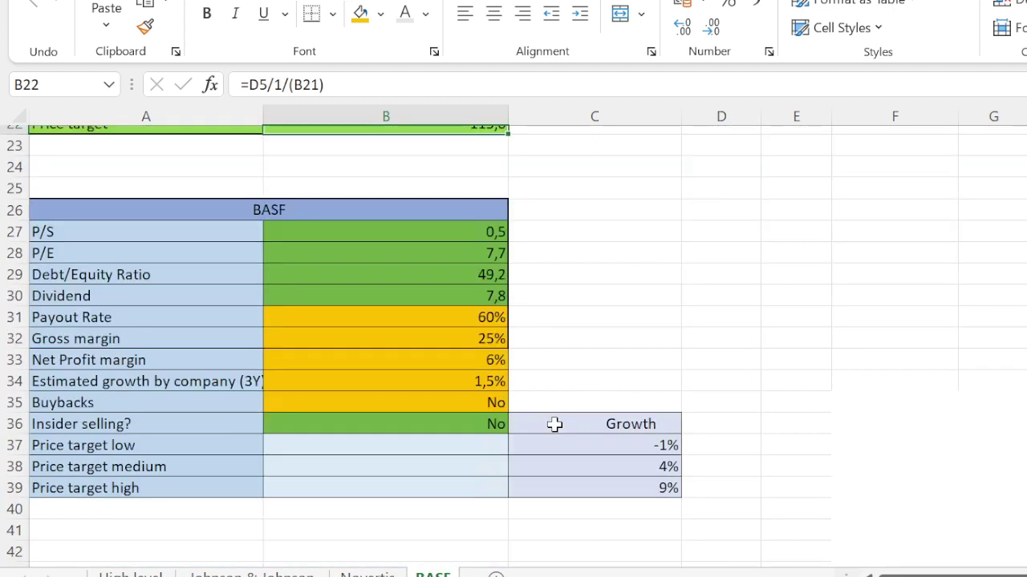
left_click_drag(458, 377, 433, 426)
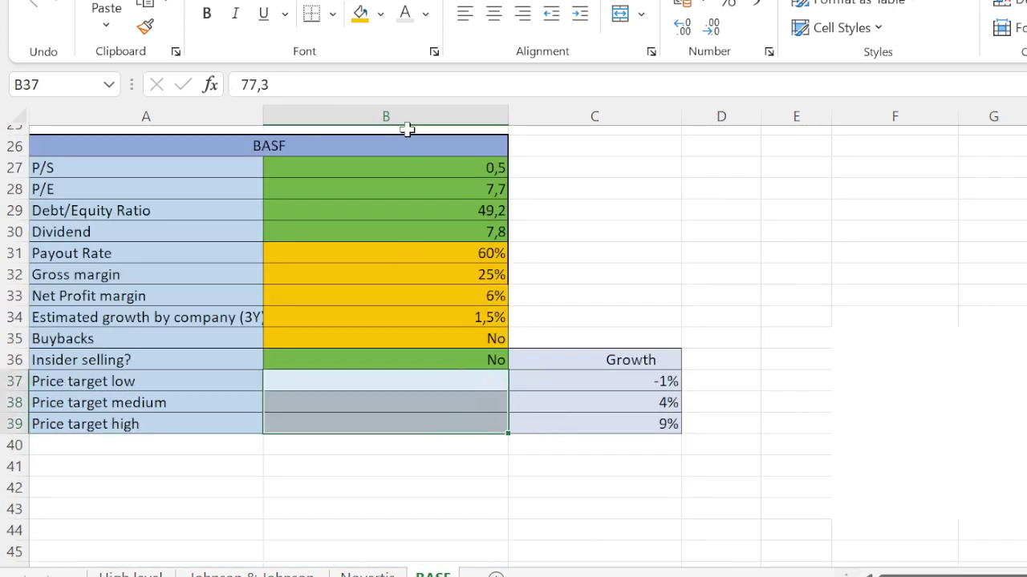
left_click(405, 13)
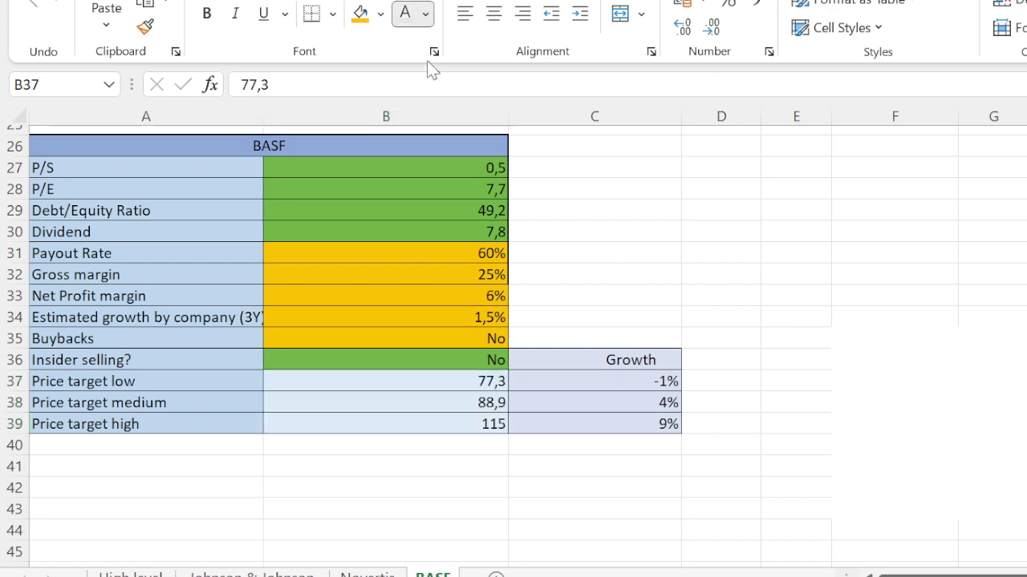
left_click(425, 458)
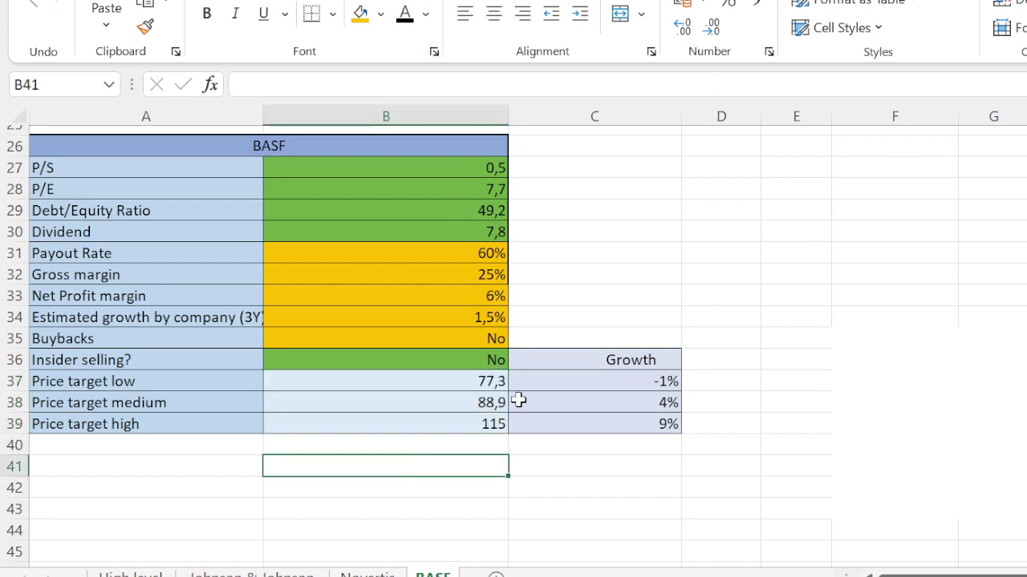
Review the low, medium and high price targets in the BASF table alongside their growth assumptions.
left_click(612, 321)
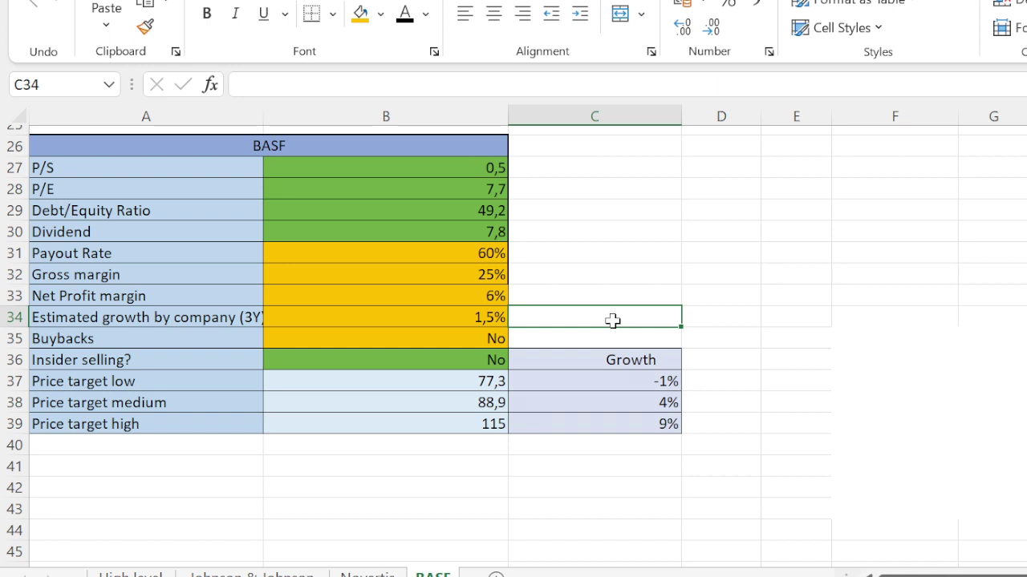
left_click_drag(457, 381, 435, 433)
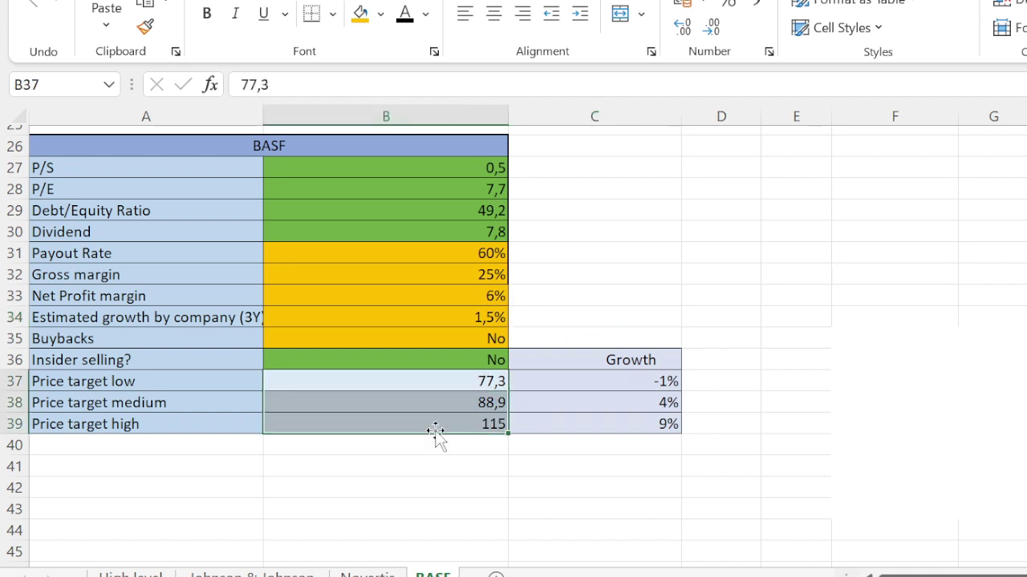
left_click(420, 454)
left_click(430, 383)
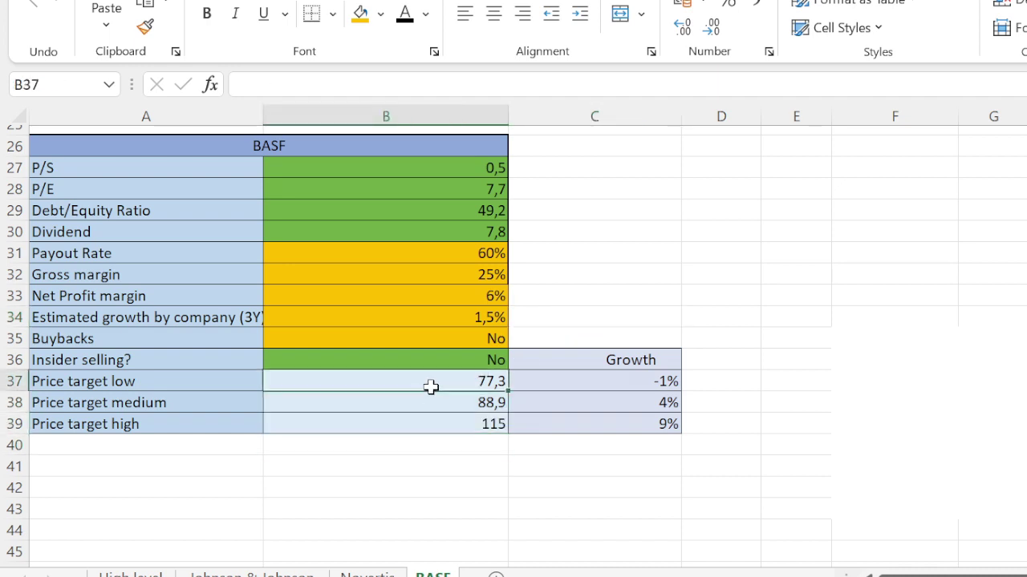
left_click(580, 300)
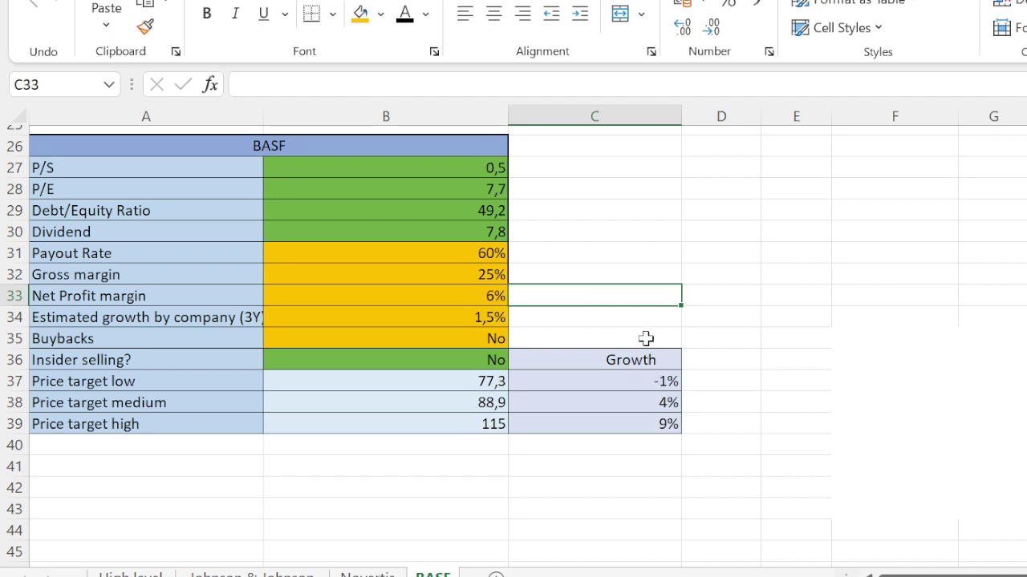